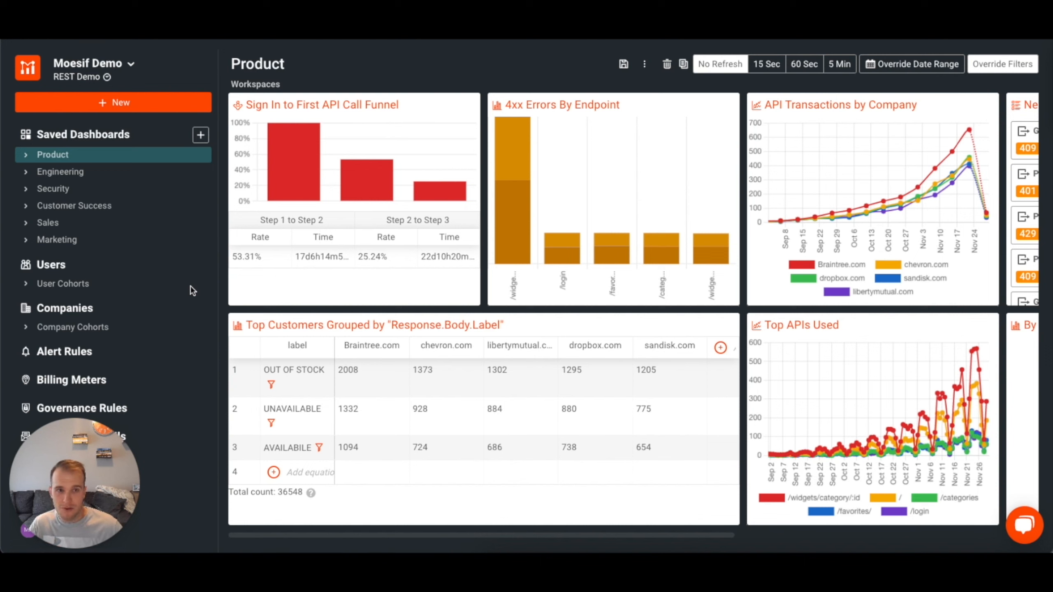
Open a new user analysis and change its type from Lookup to Retention.
left_click(65, 270)
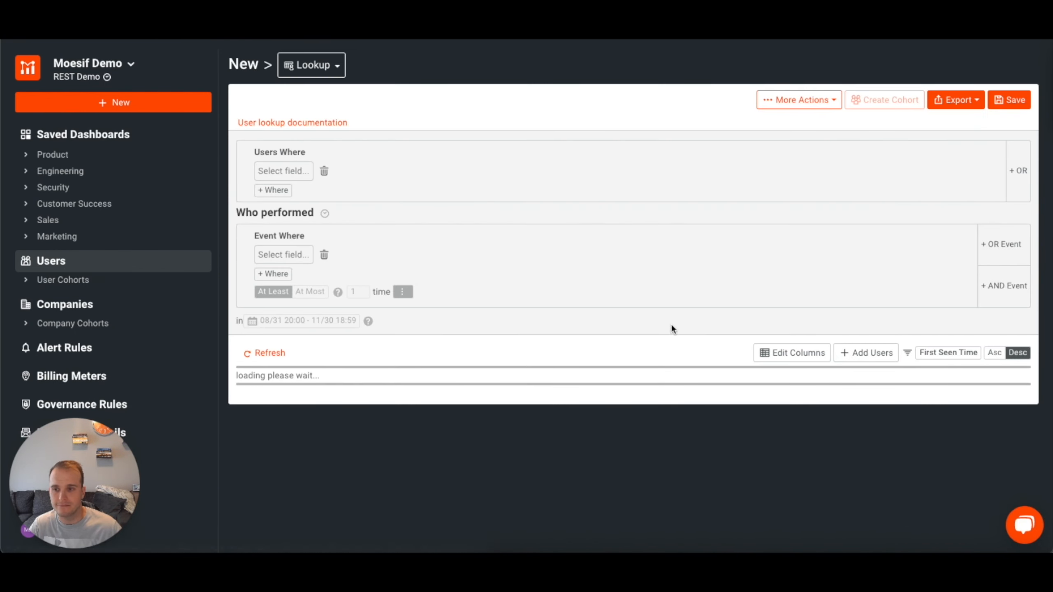
scroll(600, 411, "down", 2)
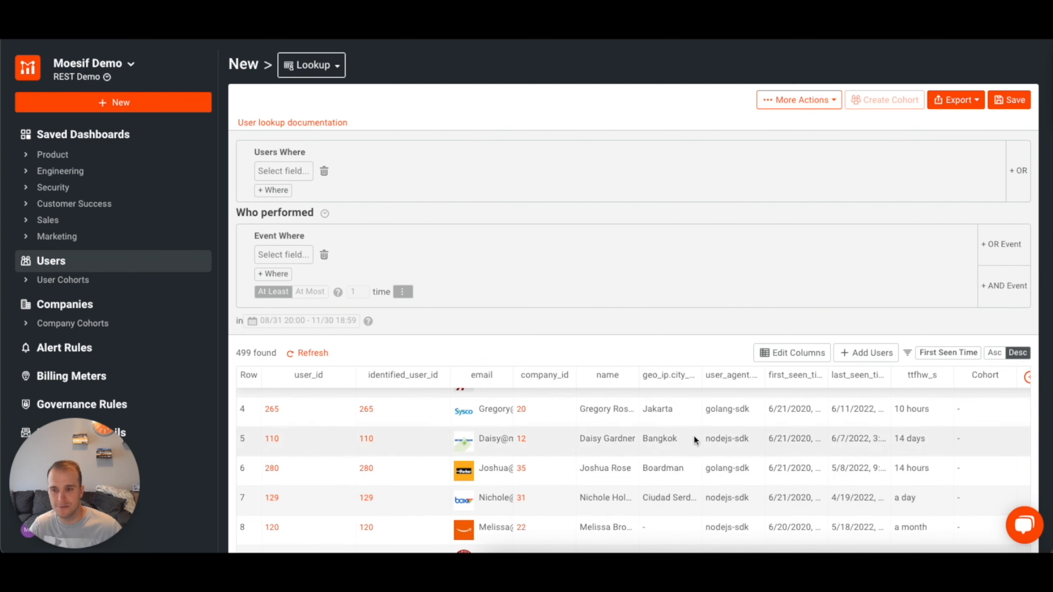
scroll(693, 437, "up", 2)
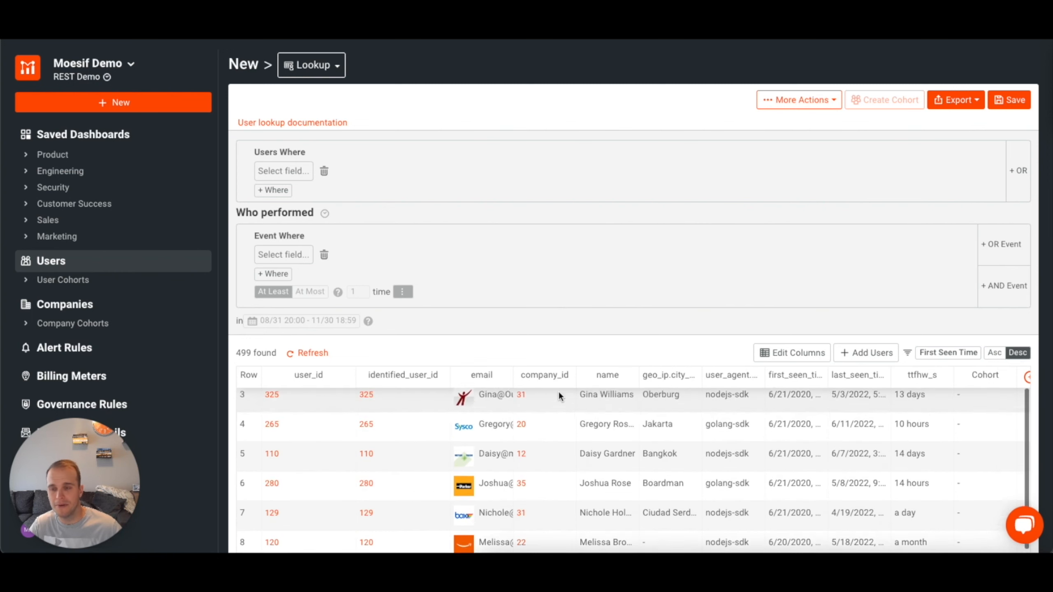
left_click(338, 69)
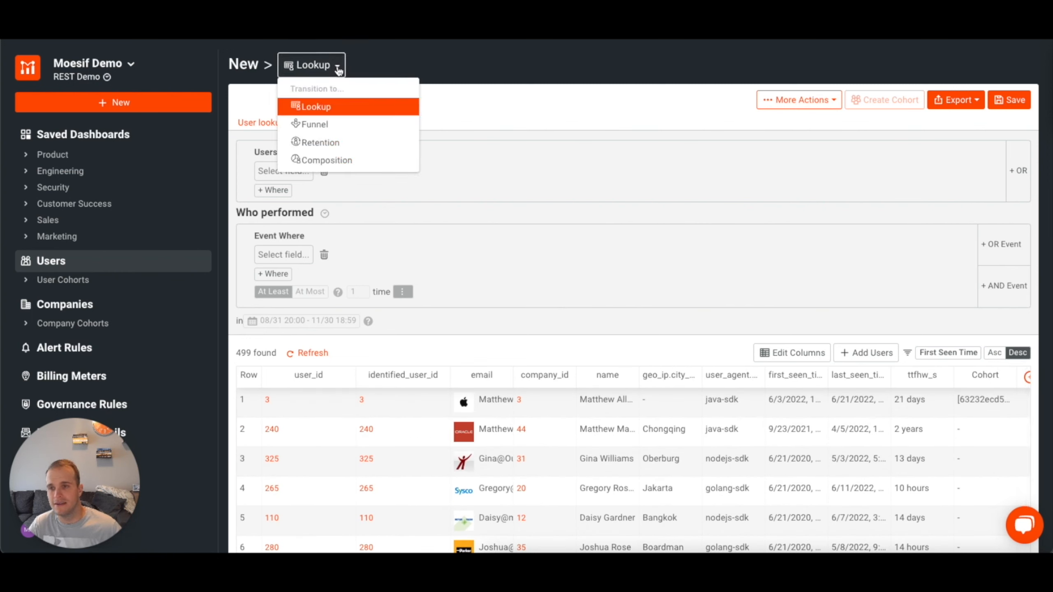
left_click(334, 144)
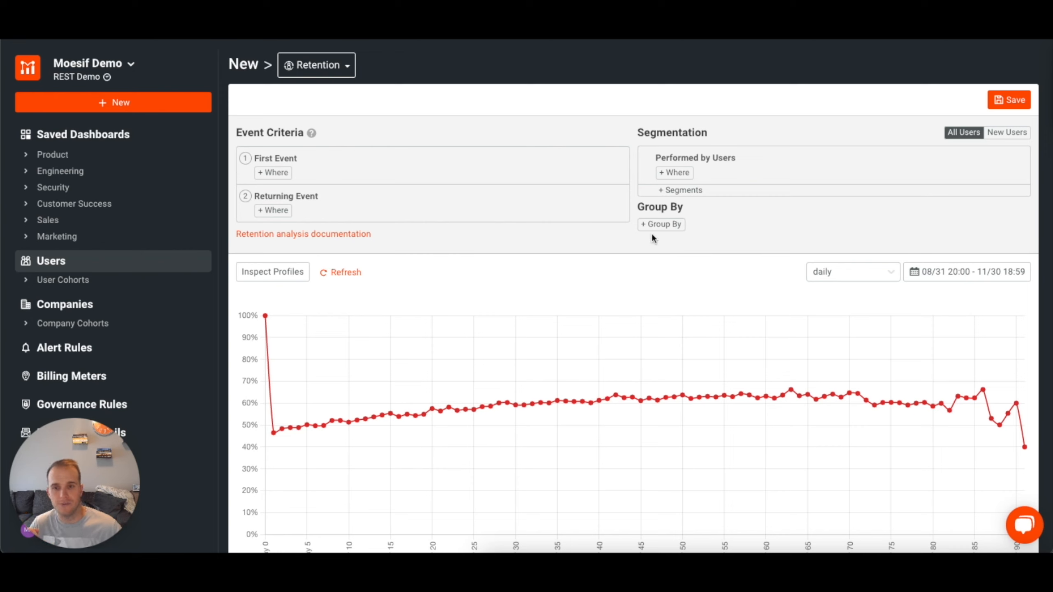
Add a condition to the First Event requiring the request's URI Route to be /purchases.
left_click(286, 182)
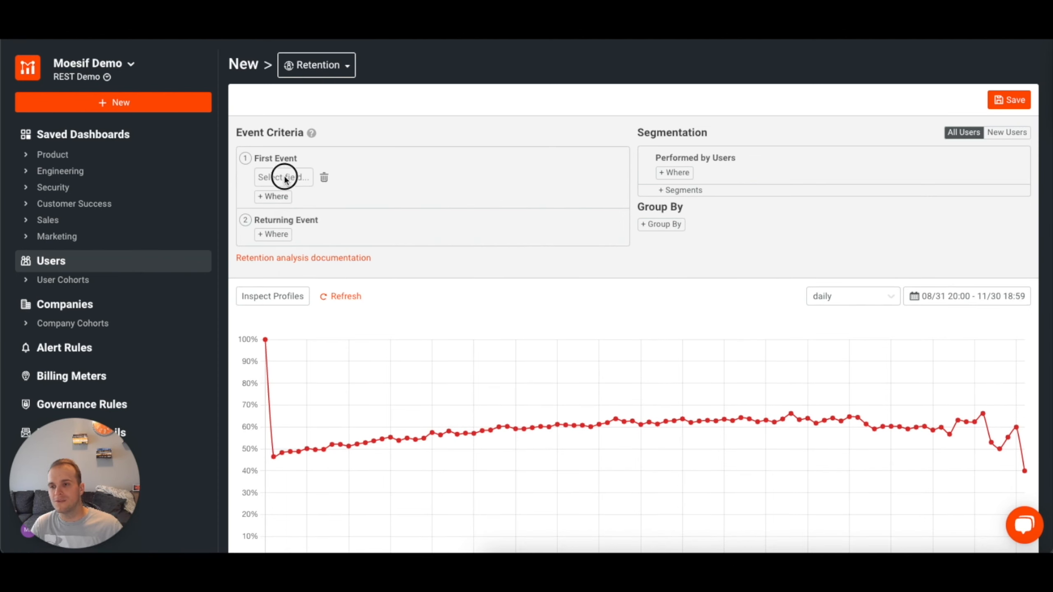
left_click(284, 175)
left_click(267, 202)
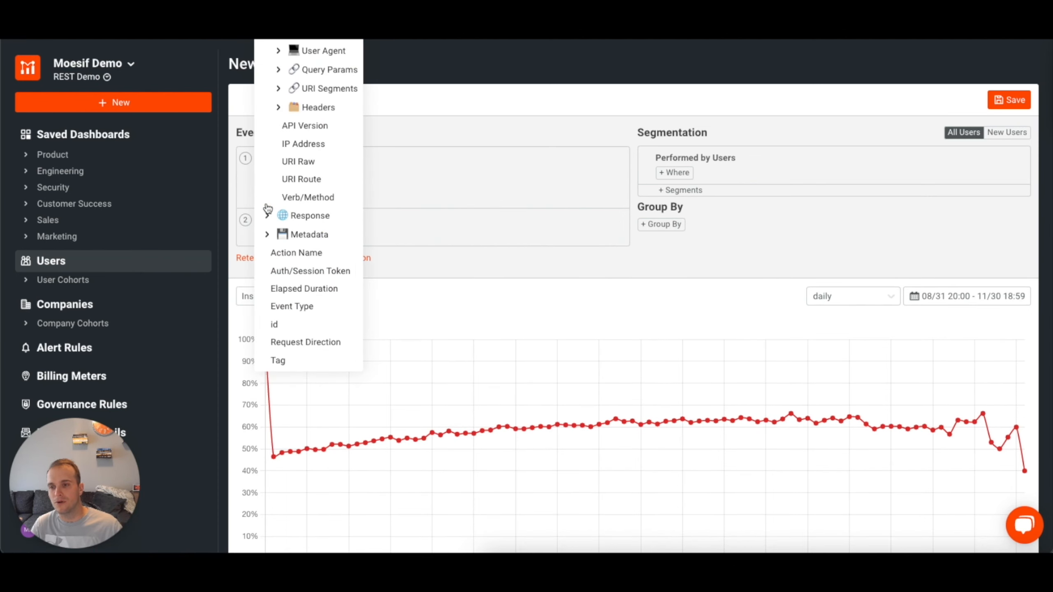
left_click(306, 182)
left_click(358, 179)
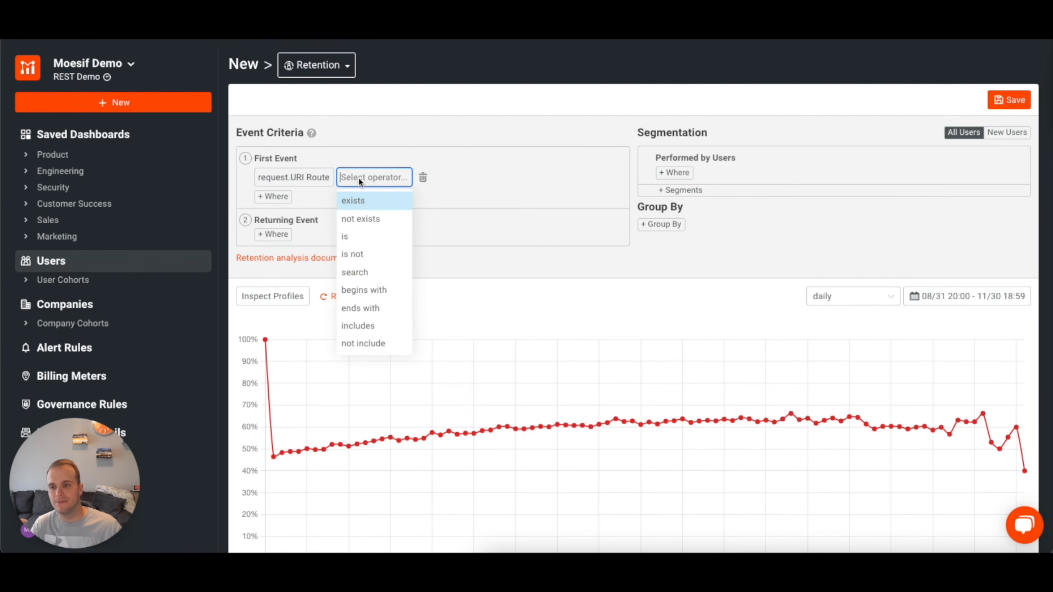
left_click(355, 235)
left_click(407, 177)
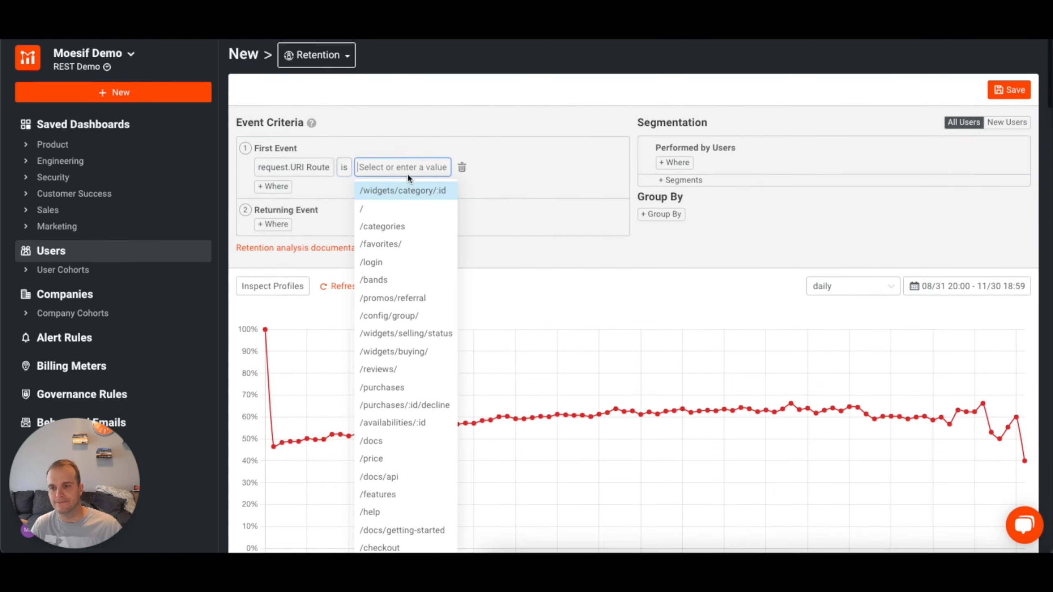
type("pur")
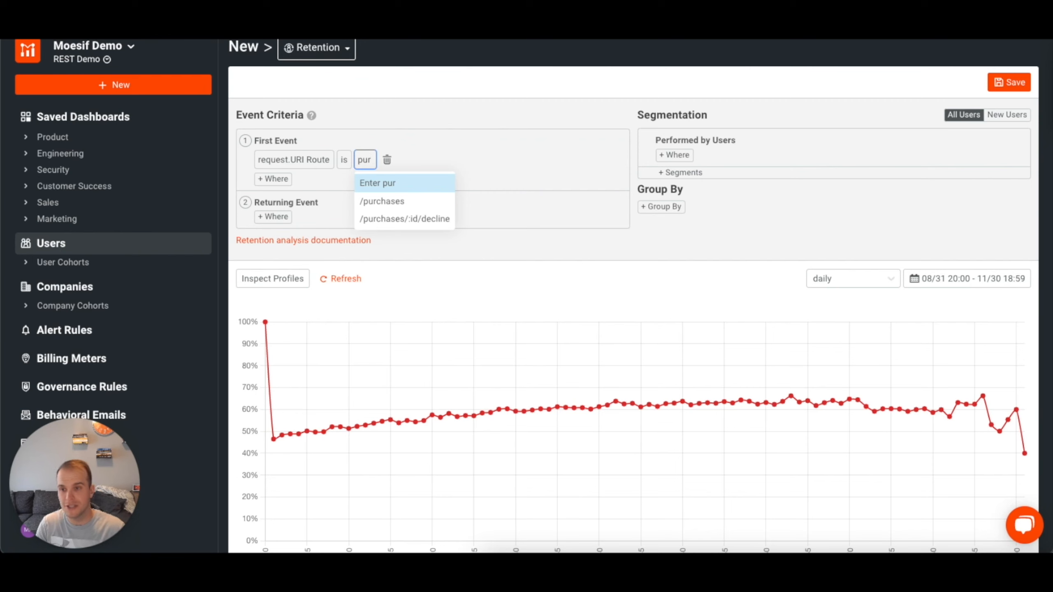
left_click(399, 200)
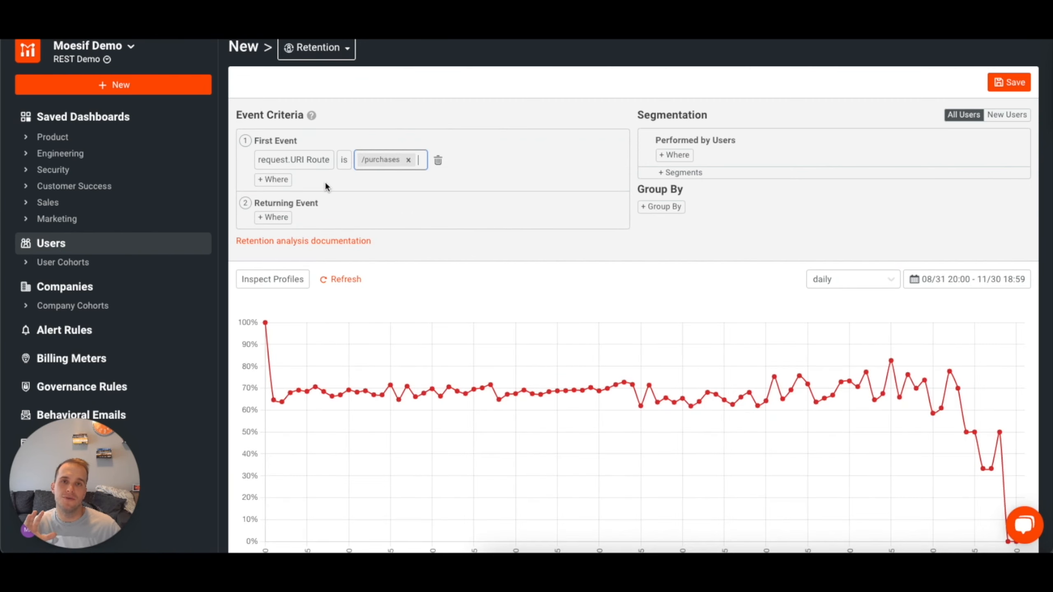
Add a second condition to the First Event requiring the response's Status Code to be 200 OK.
left_click(274, 180)
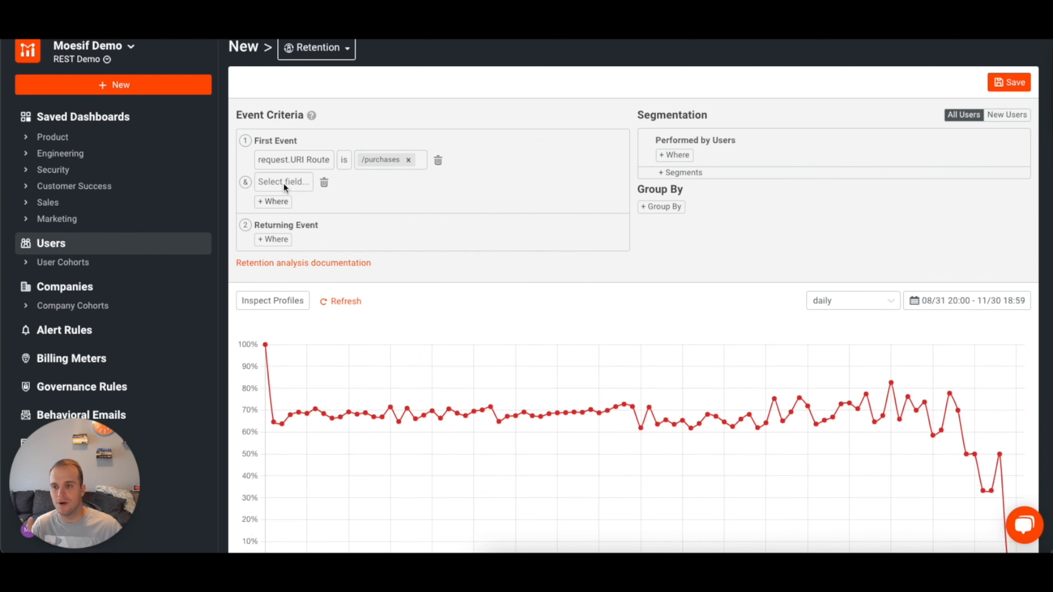
left_click(284, 183)
left_click(267, 226)
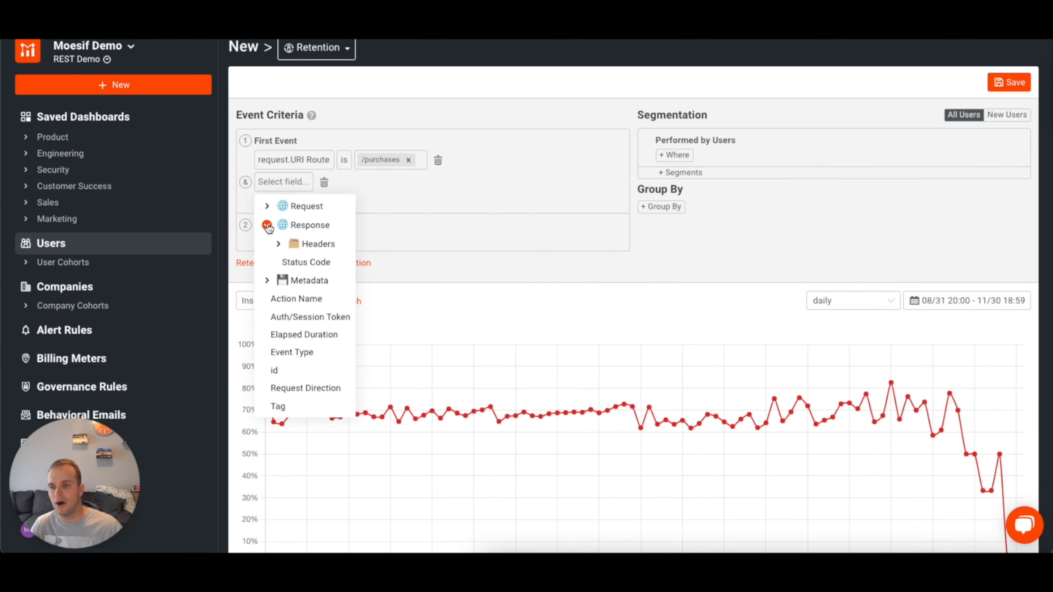
left_click(307, 262)
left_click(387, 181)
left_click(373, 240)
scroll(427, 182, "down", 3)
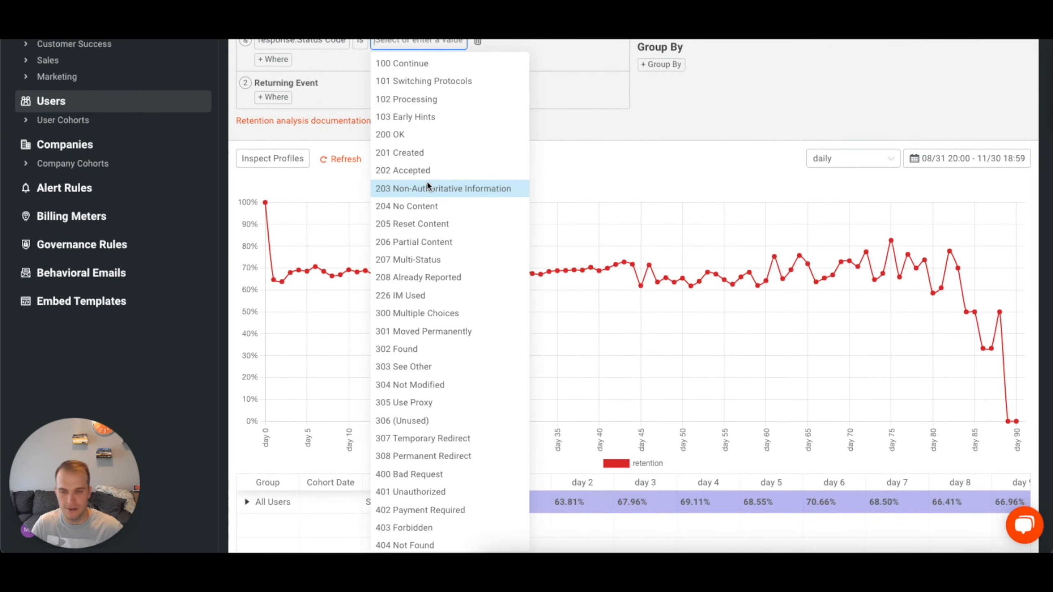
left_click(420, 136)
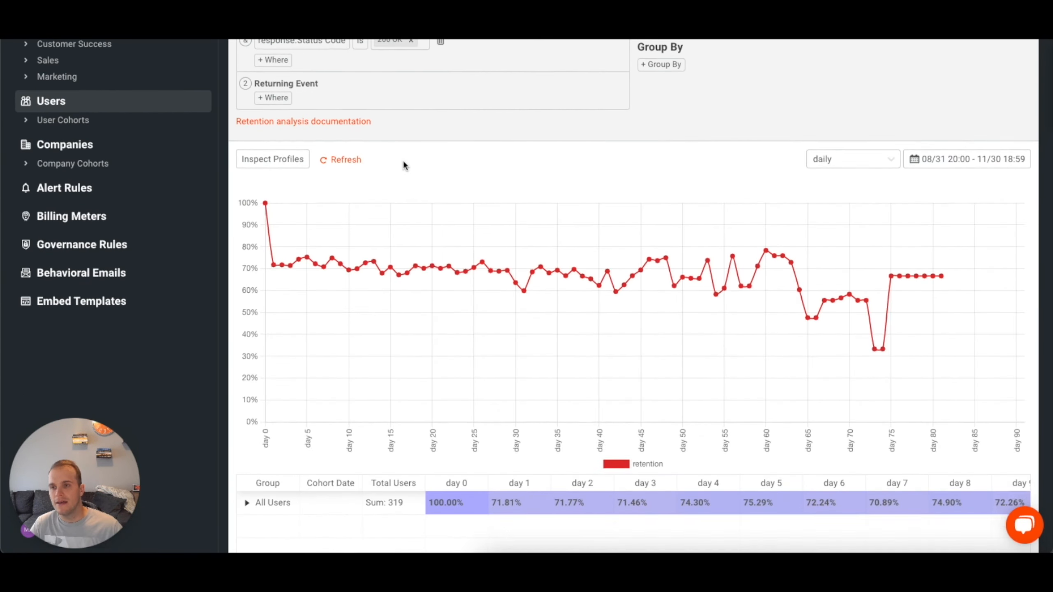
Add a condition to the Returning Event requiring the request's URI Route to be /purchases.
scroll(403, 159, "up", 2)
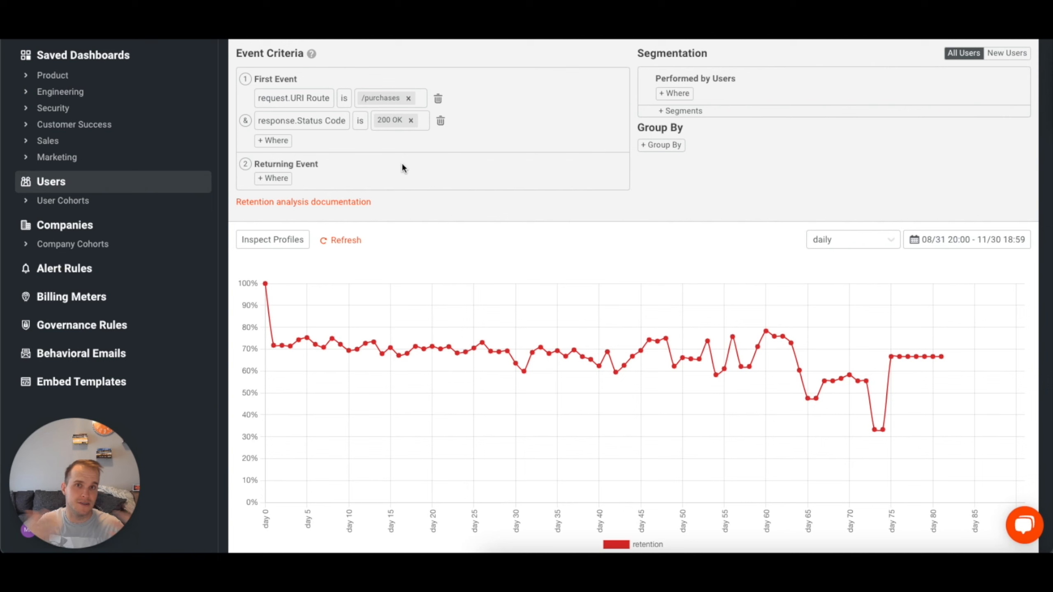
left_click(273, 179)
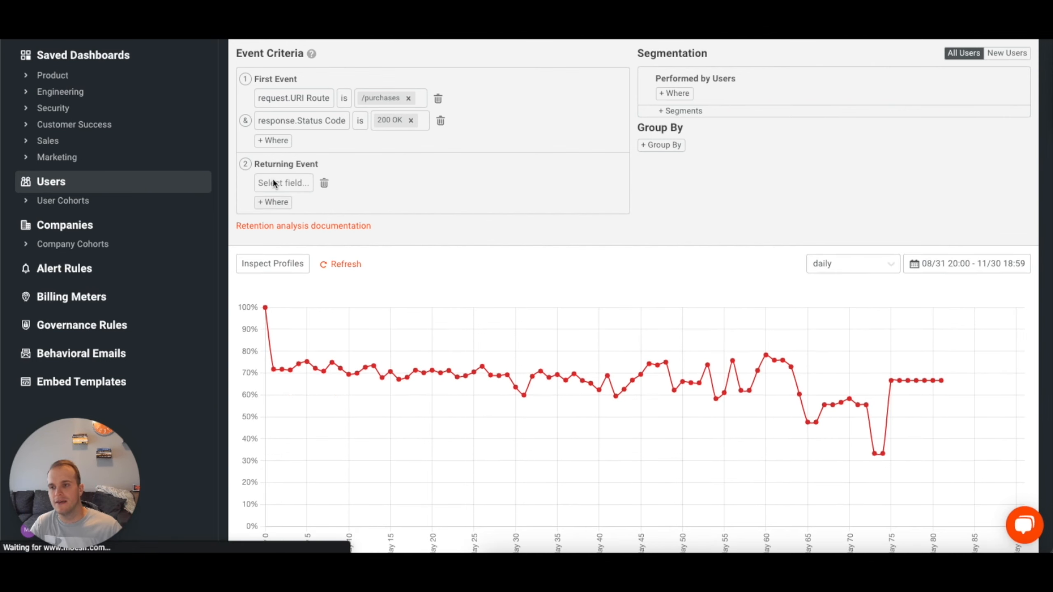
left_click(273, 183)
left_click(266, 208)
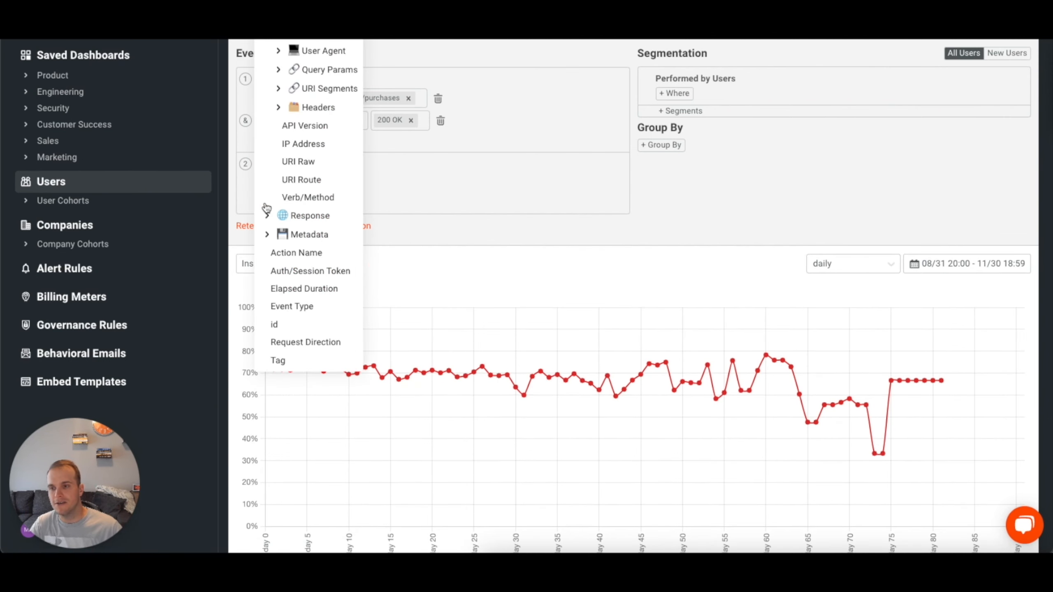
left_click(303, 180)
left_click(363, 182)
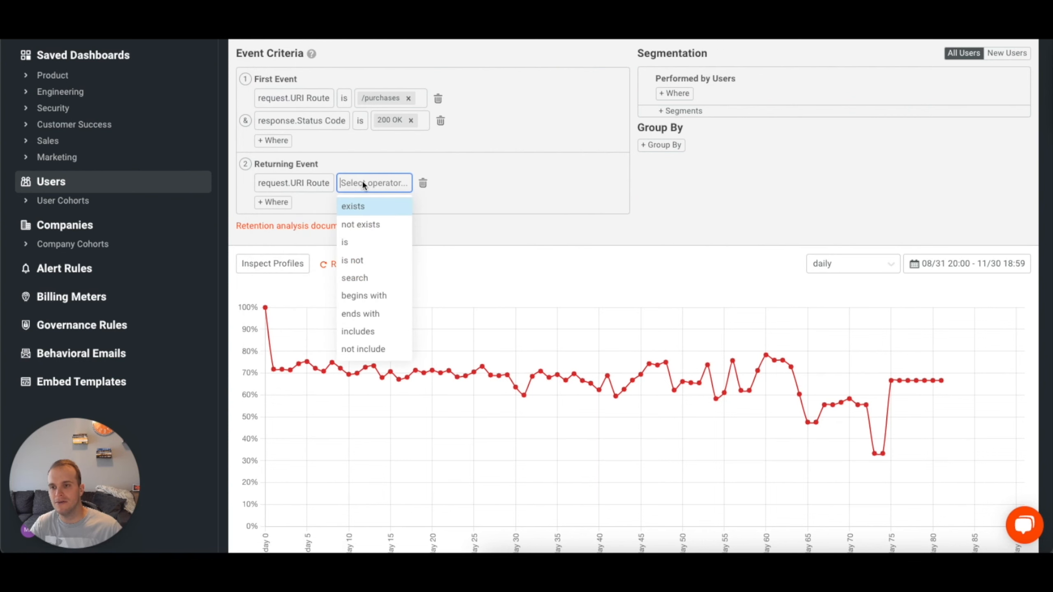
left_click(362, 242)
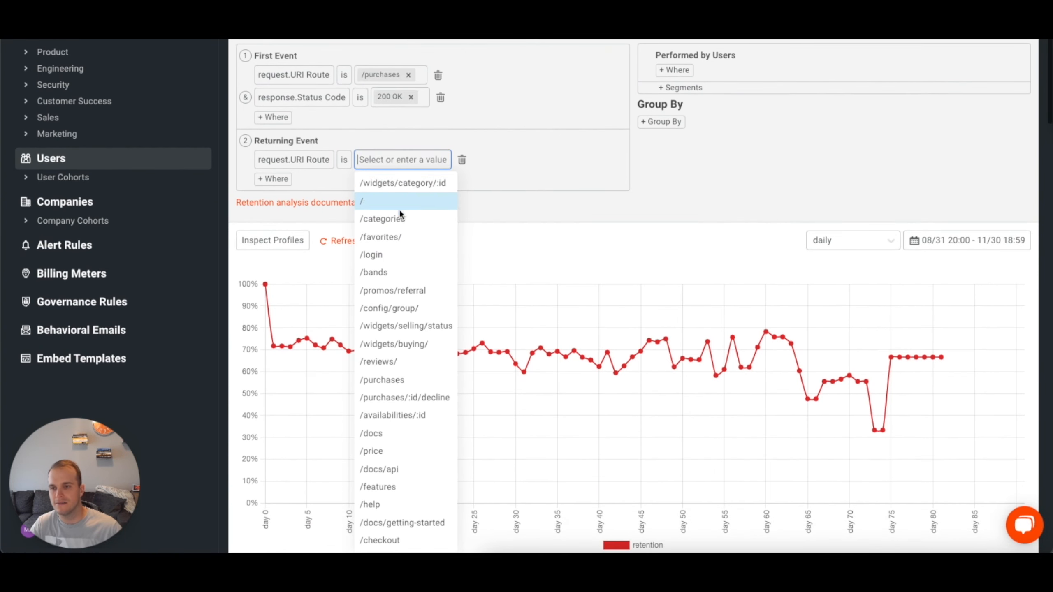
type("purch")
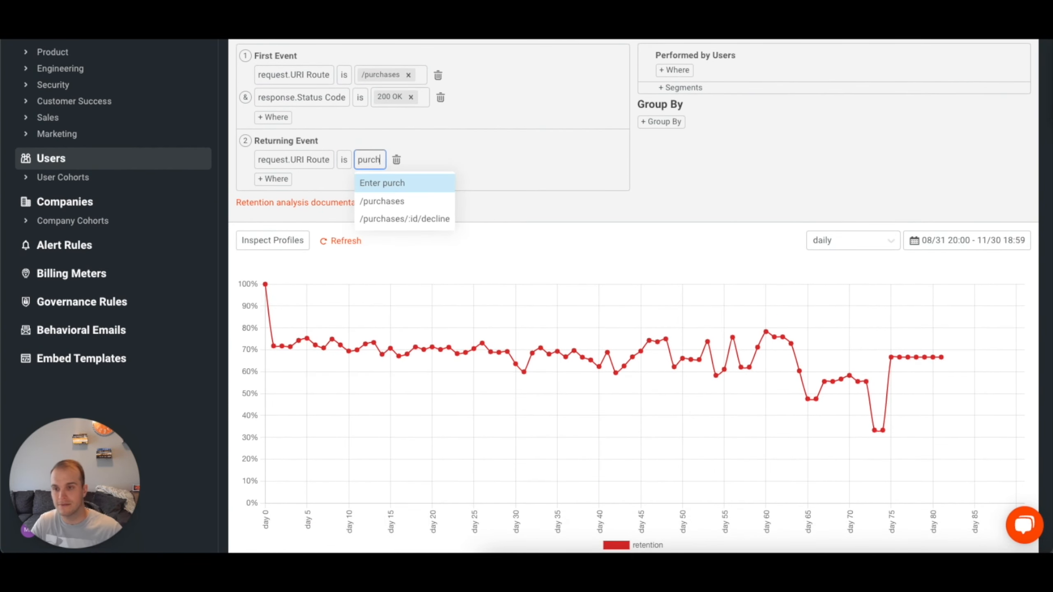
left_click(387, 198)
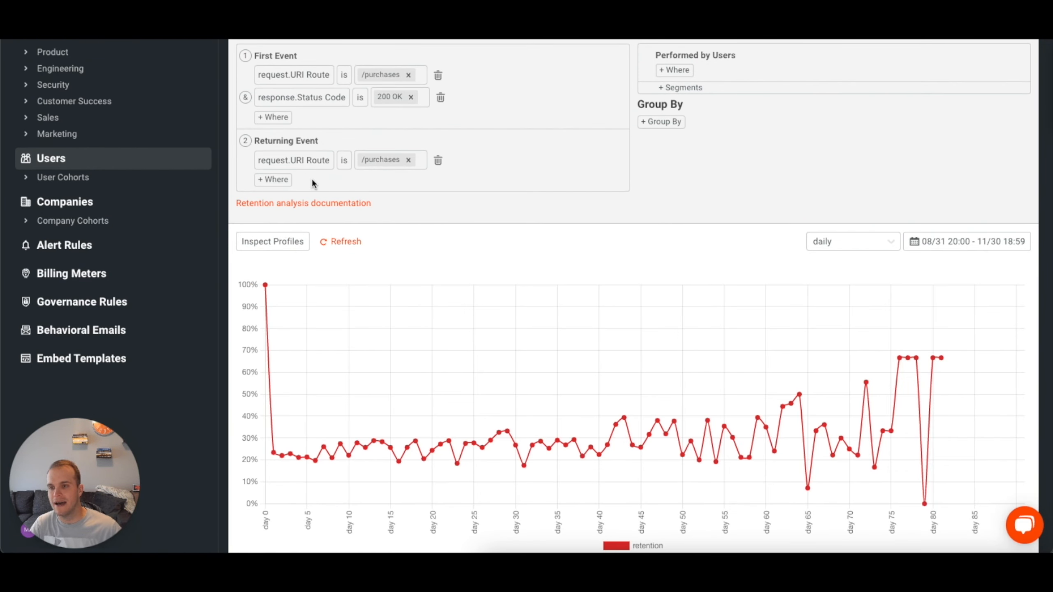
Add a second condition to the Returning Event requiring the response's Status Code to be 200 OK.
left_click(275, 180)
left_click(289, 181)
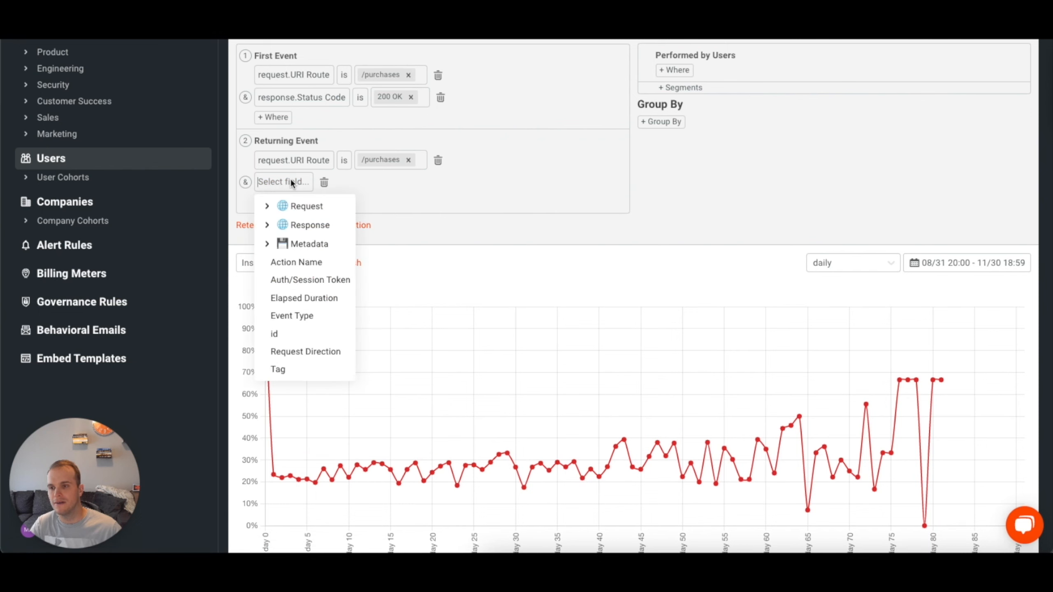
left_click(267, 225)
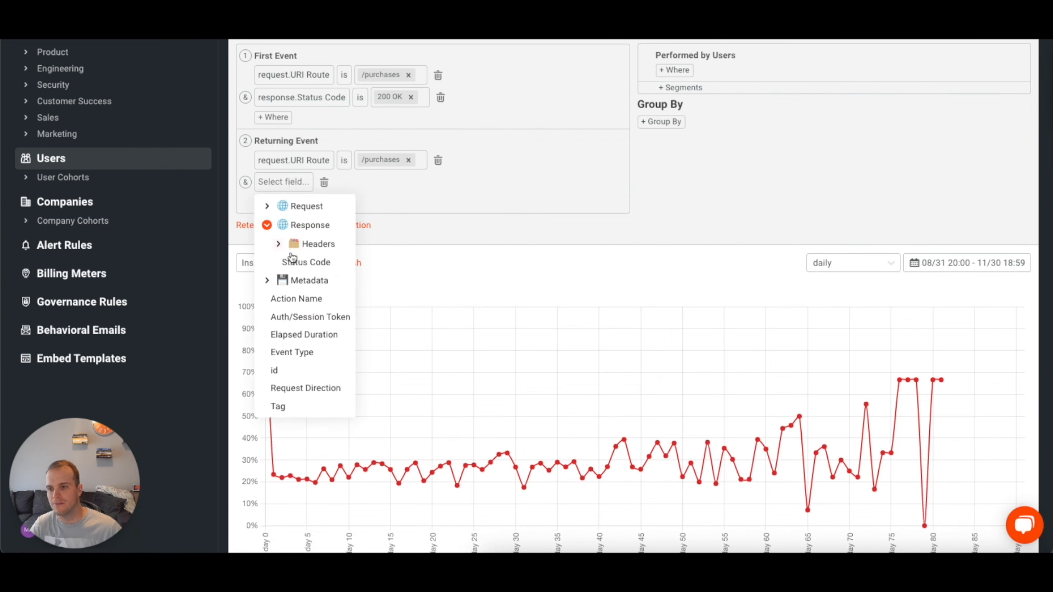
left_click(307, 264)
left_click(400, 183)
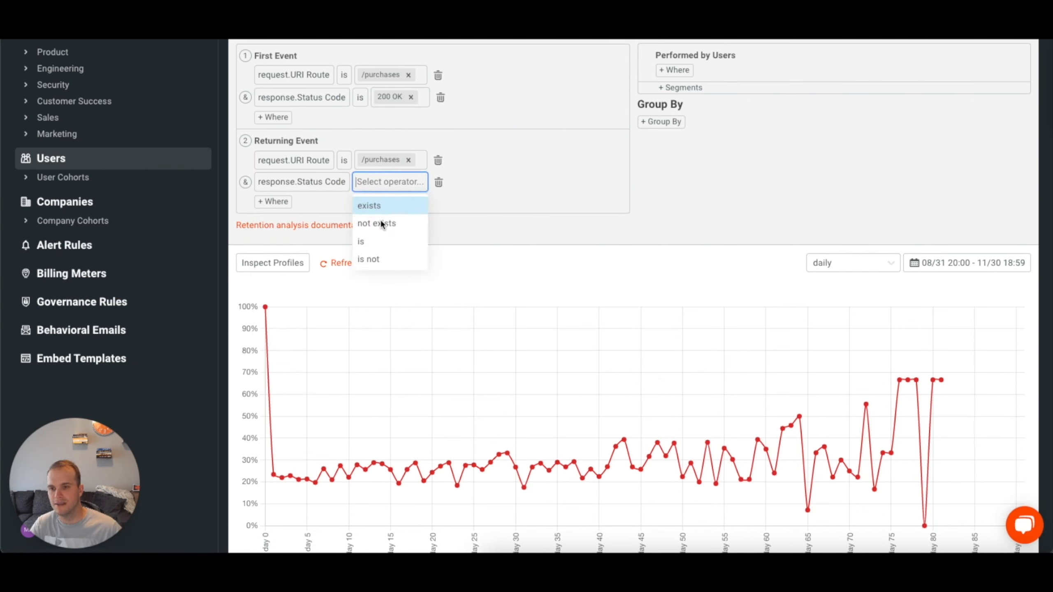
left_click(382, 239)
left_click(412, 178)
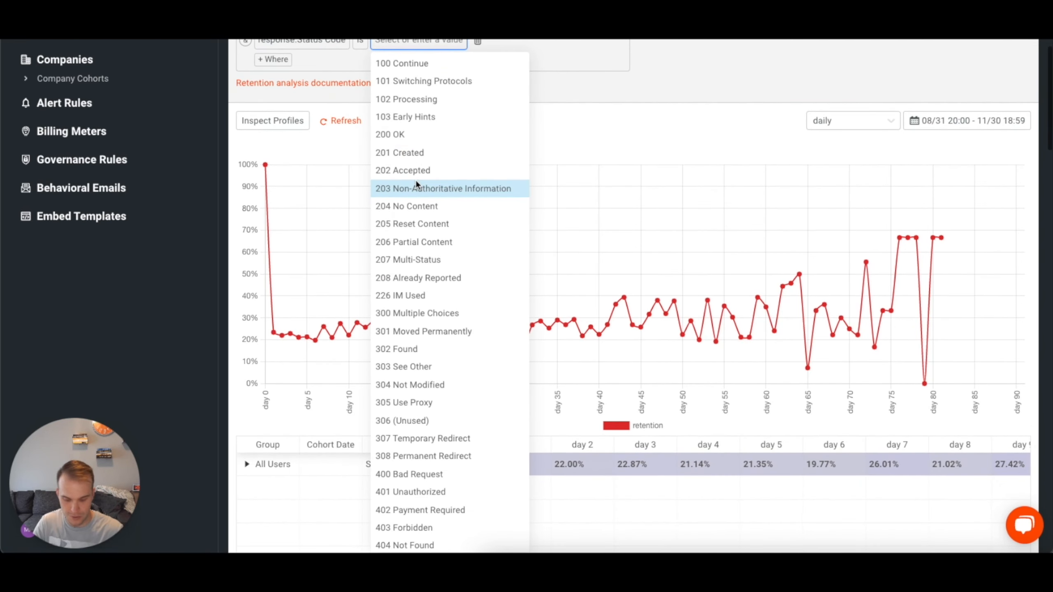
type("200")
left_click(400, 64)
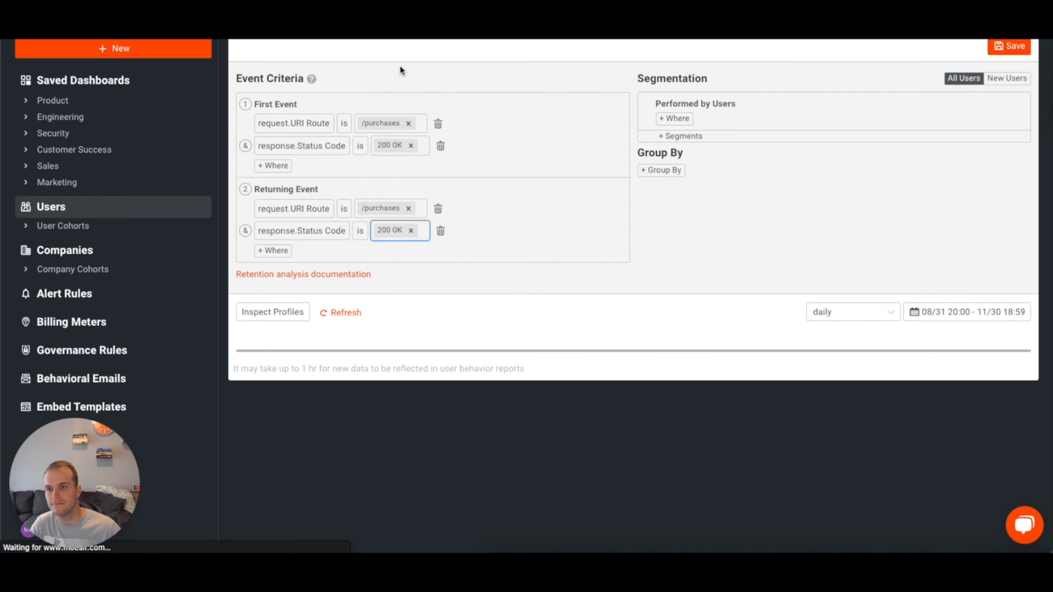
Set the time interval of the purchase retention chart to weekly.
scroll(738, 321, "down", 1)
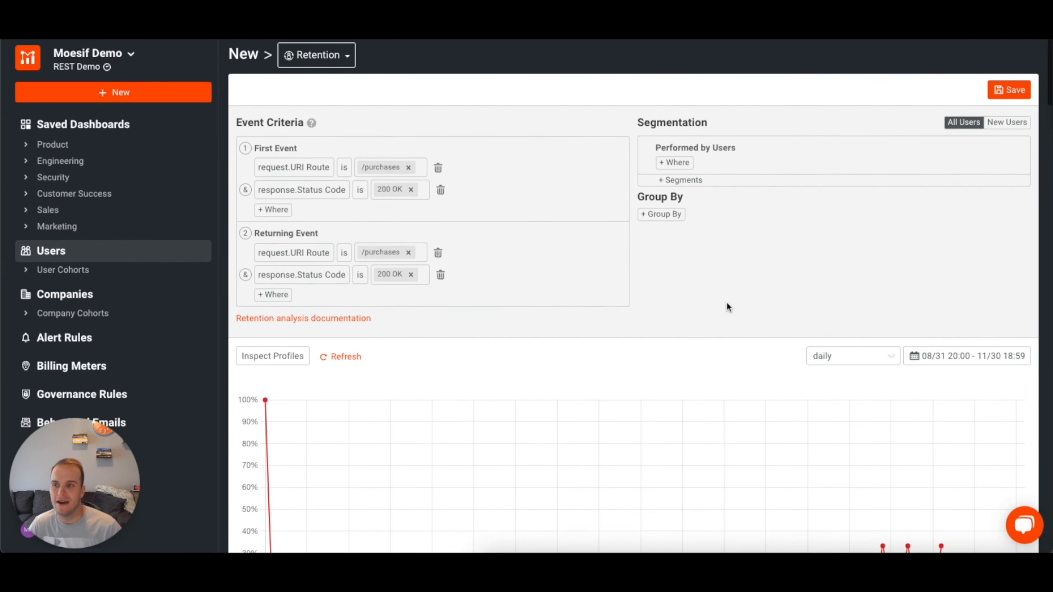
scroll(729, 307, "down", 2)
scroll(727, 304, "down", 5)
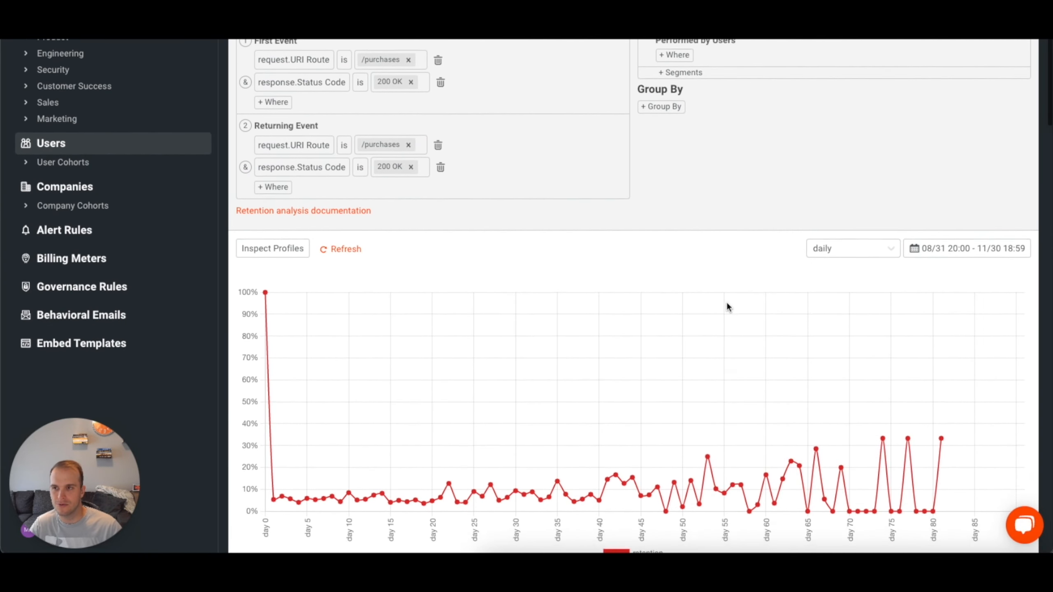
scroll(728, 304, "down", 1)
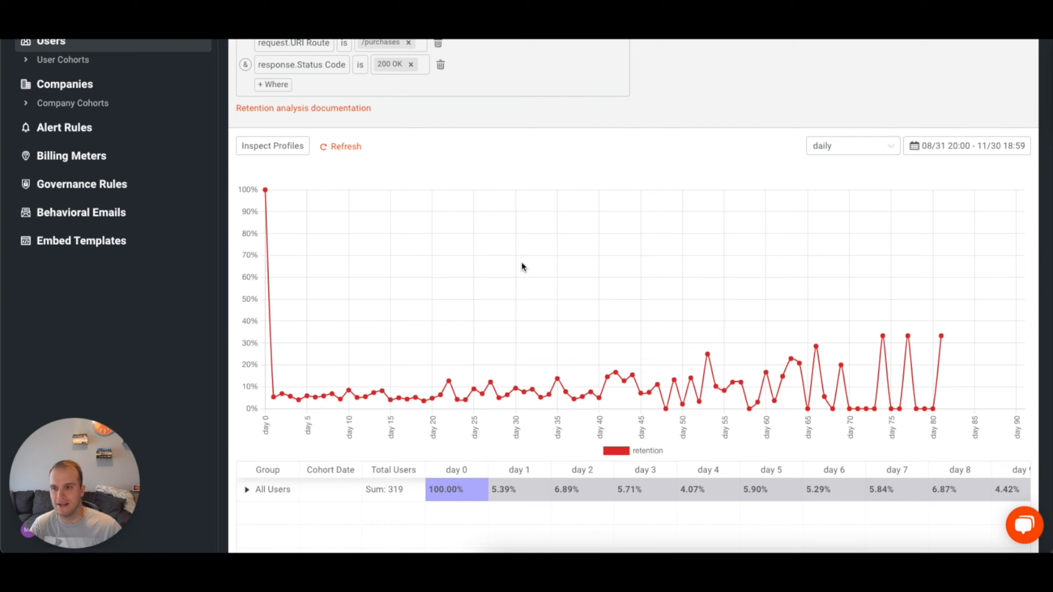
mouse_move(265, 191)
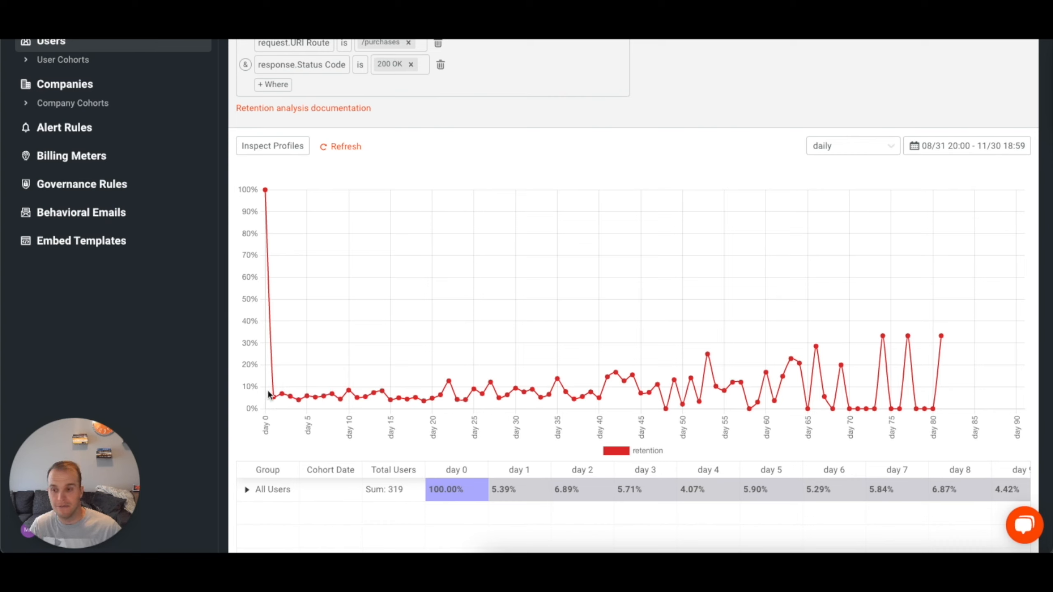
mouse_move(289, 397)
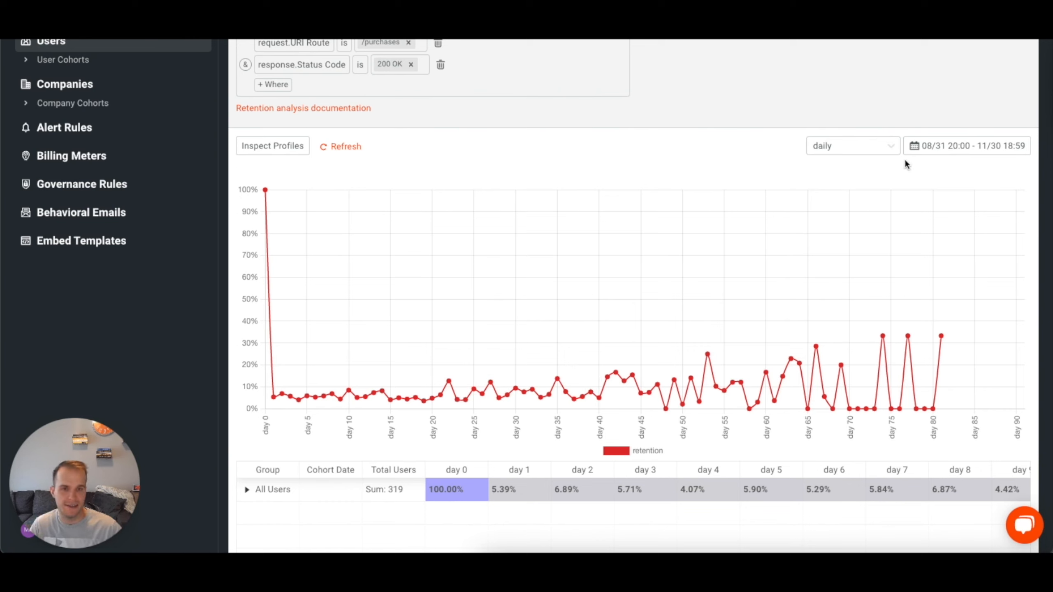
left_click(892, 147)
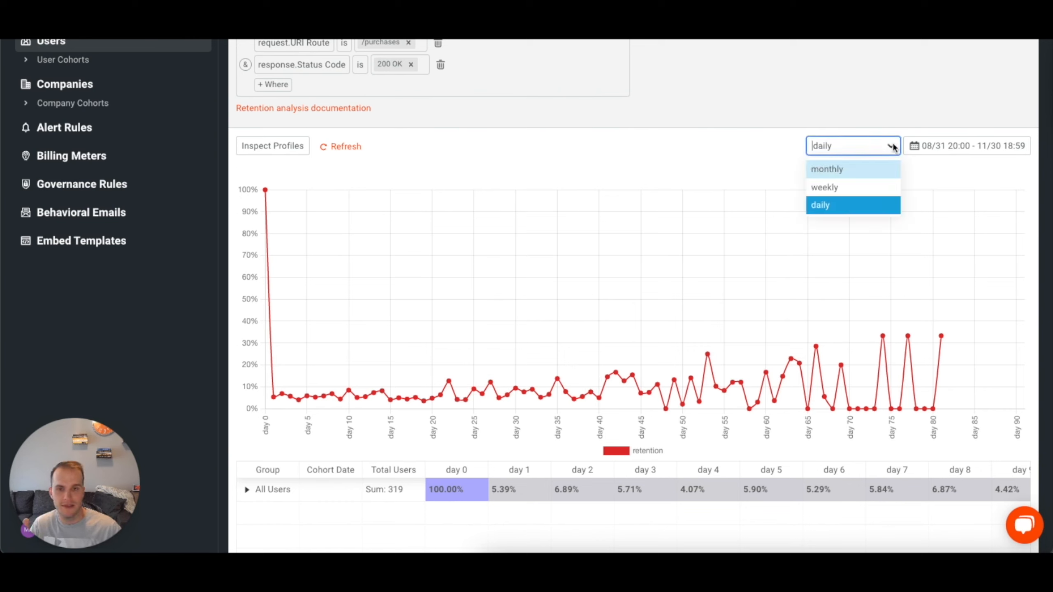
left_click(839, 187)
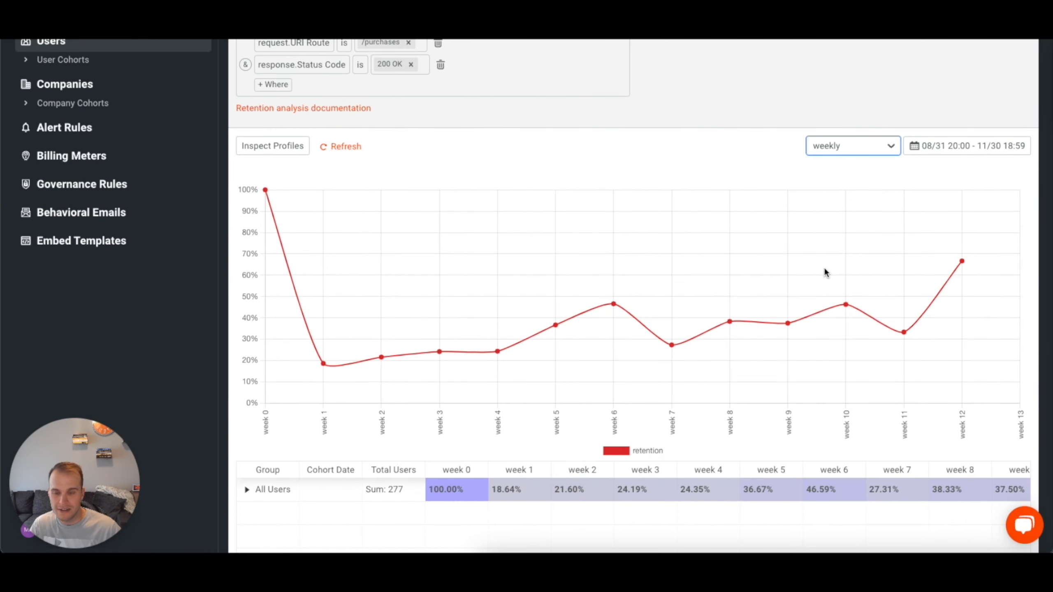
mouse_move(679, 351)
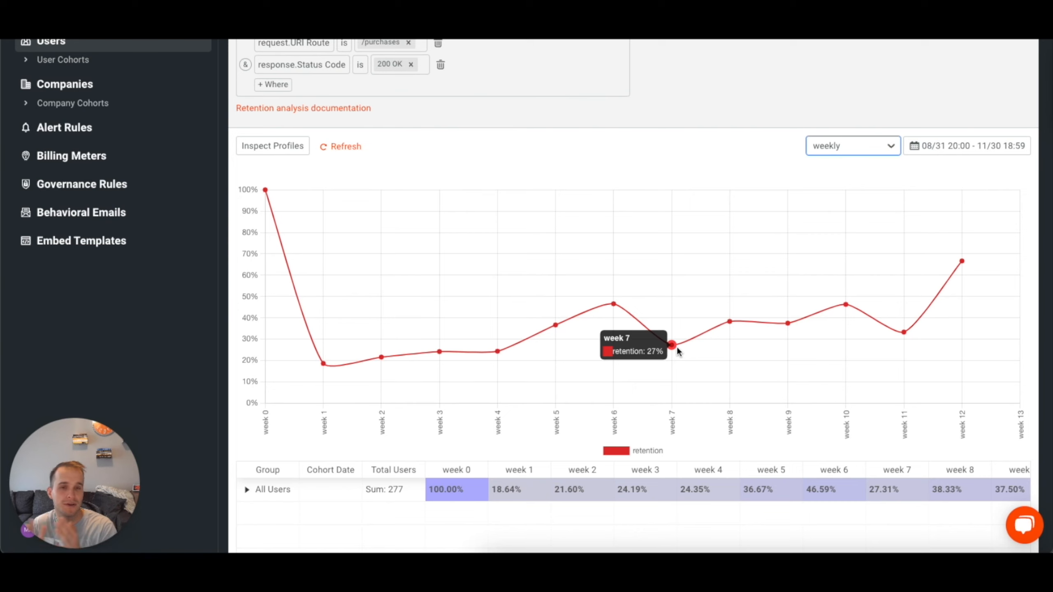
Switch the purchase retention chart's time interval to monthly and show the available date range options.
left_click(889, 146)
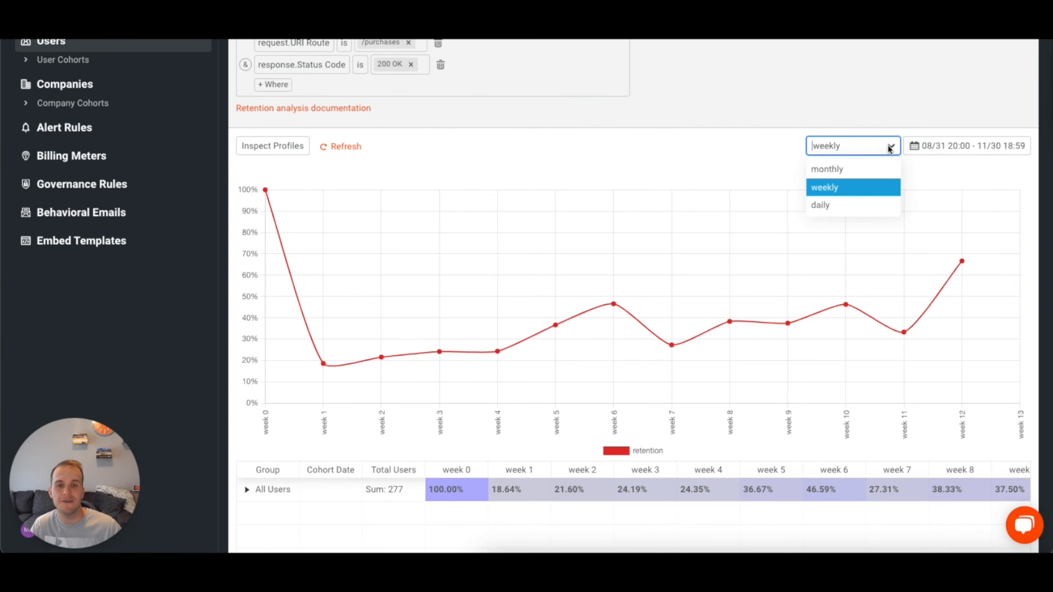
left_click(858, 168)
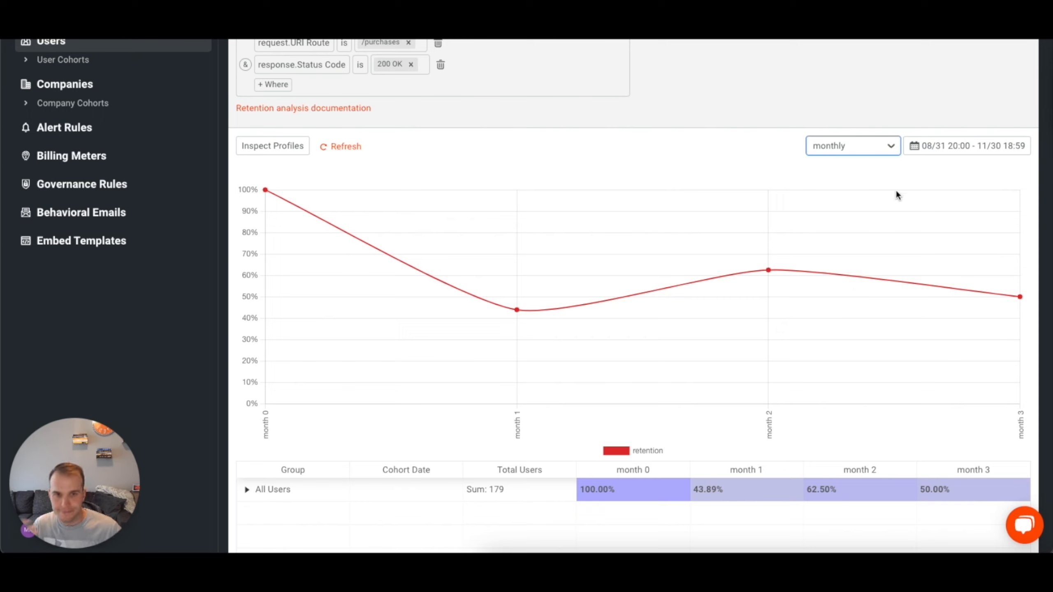
left_click(965, 152)
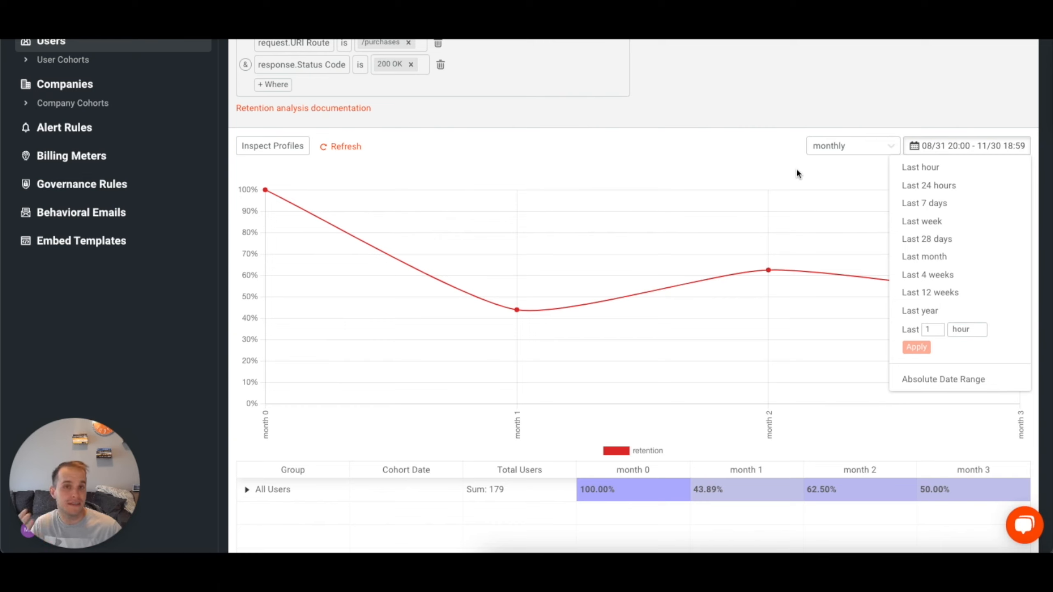
Set the retention chart's time interval back to weekly and close the date range options without changing the range.
left_click(892, 145)
left_click(848, 186)
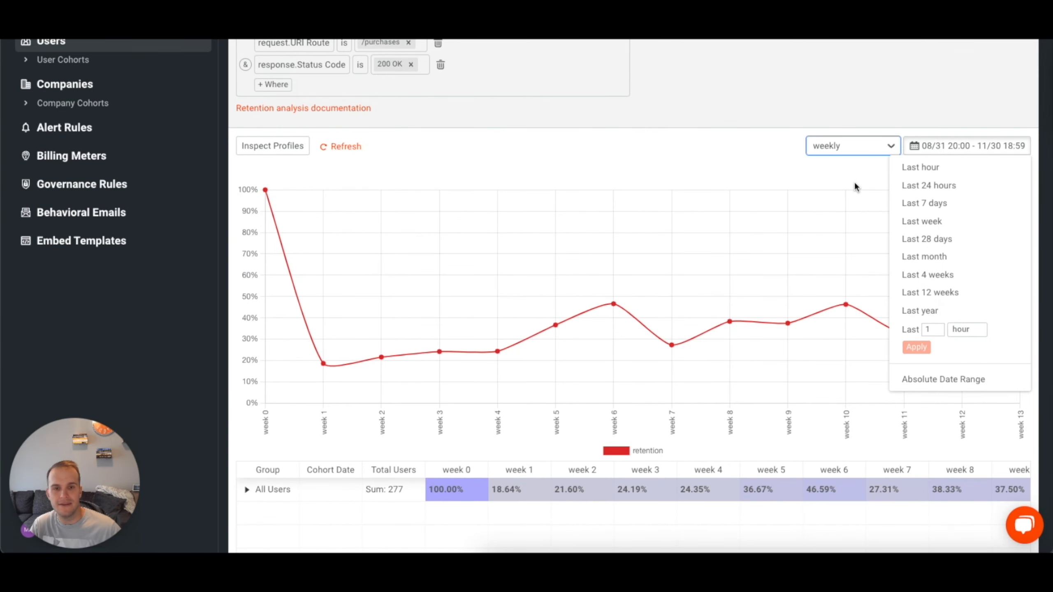
left_click(957, 149)
Group the retention analysis by the user metadata field plan and compare the plans' weekly retention curves.
scroll(652, 80, "up", 3)
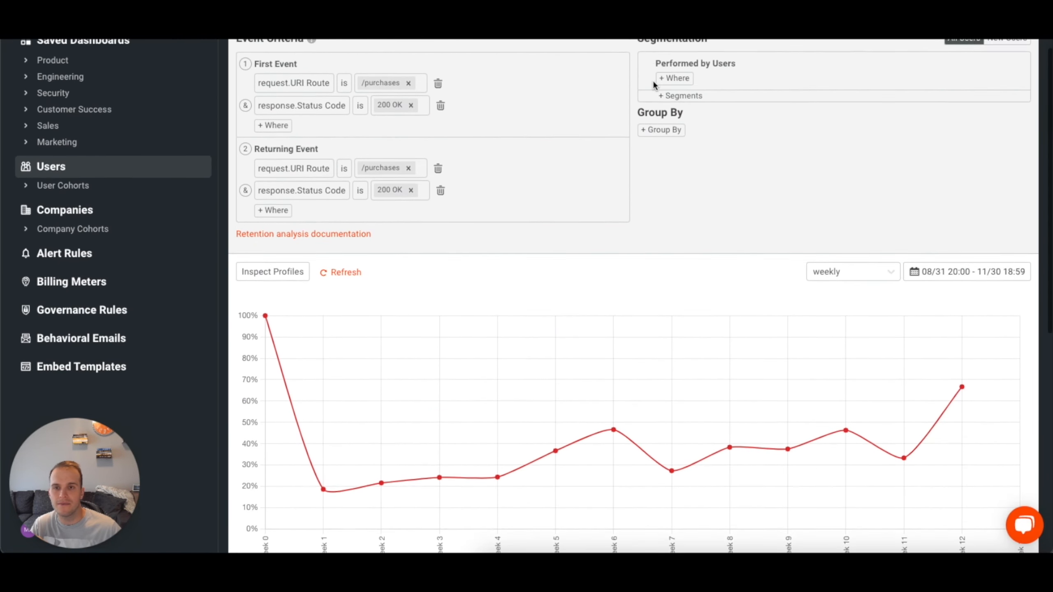
scroll(652, 79, "up", 1)
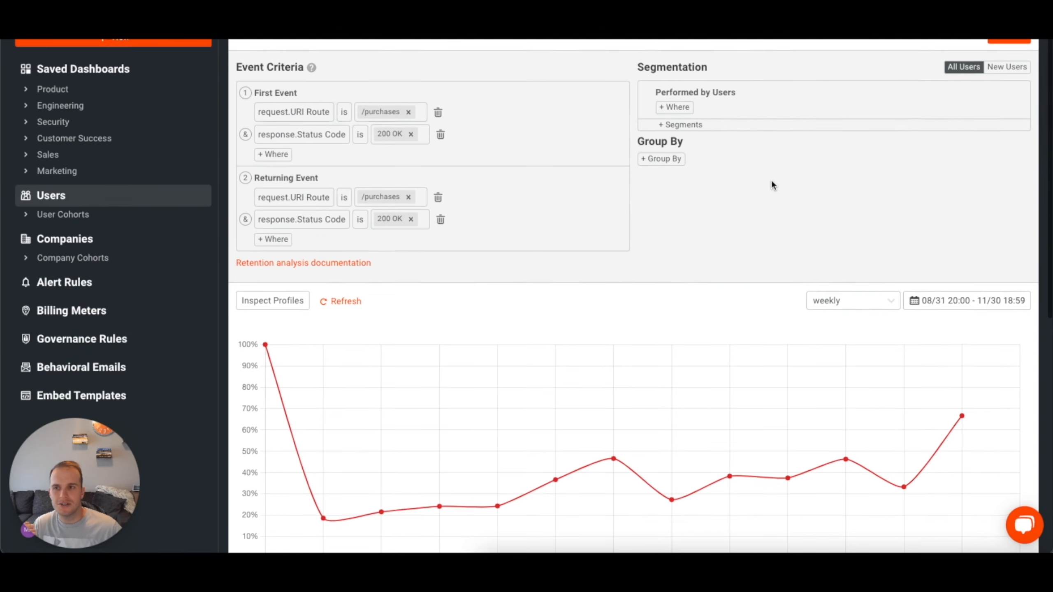
scroll(770, 182, "up", 2)
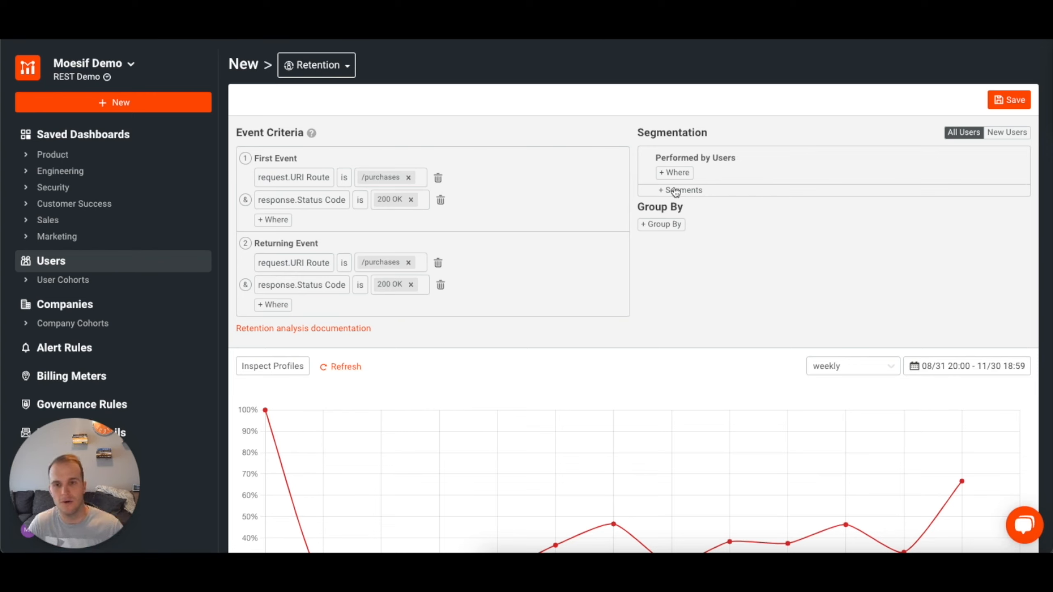
left_click(670, 226)
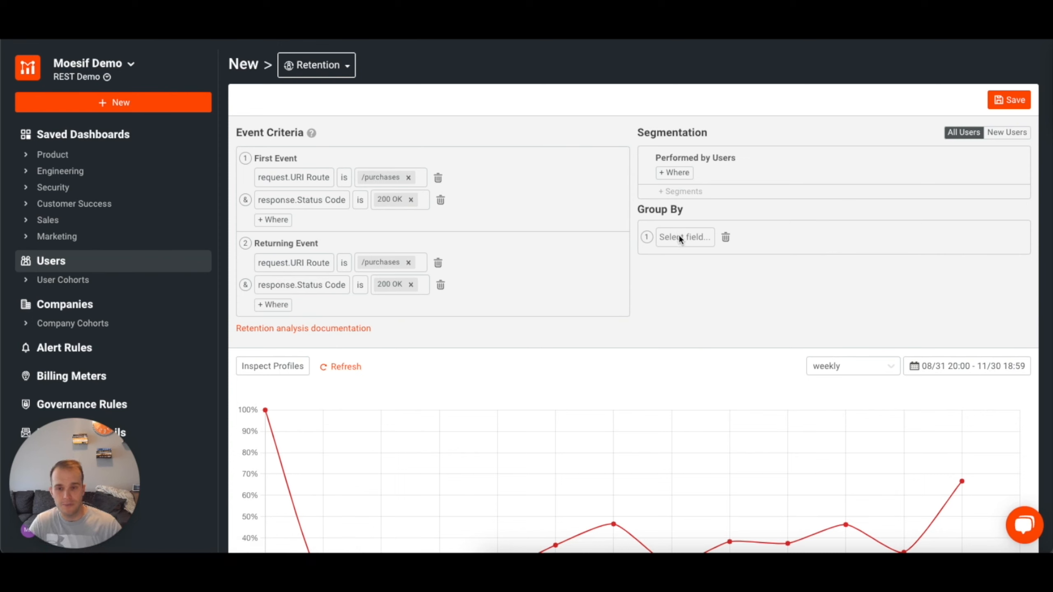
left_click(679, 238)
left_click(669, 89)
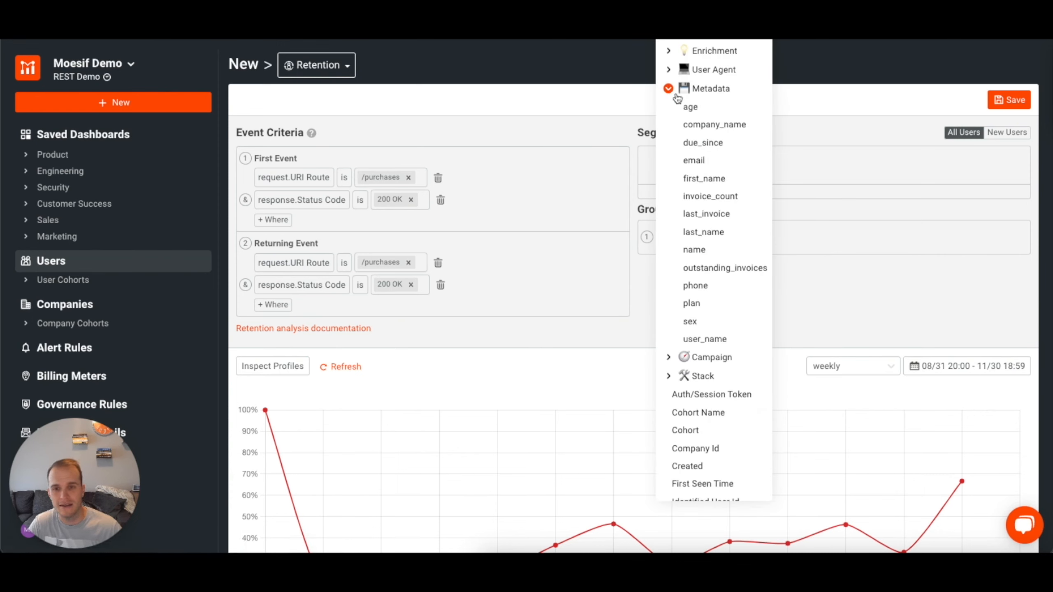
left_click(692, 306)
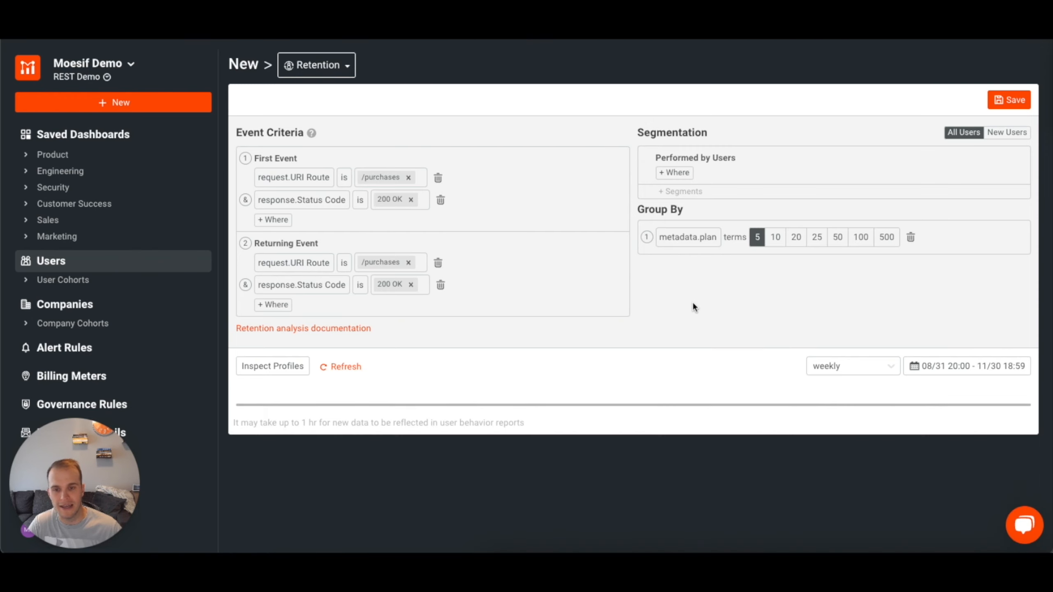
scroll(804, 301, "down", 7)
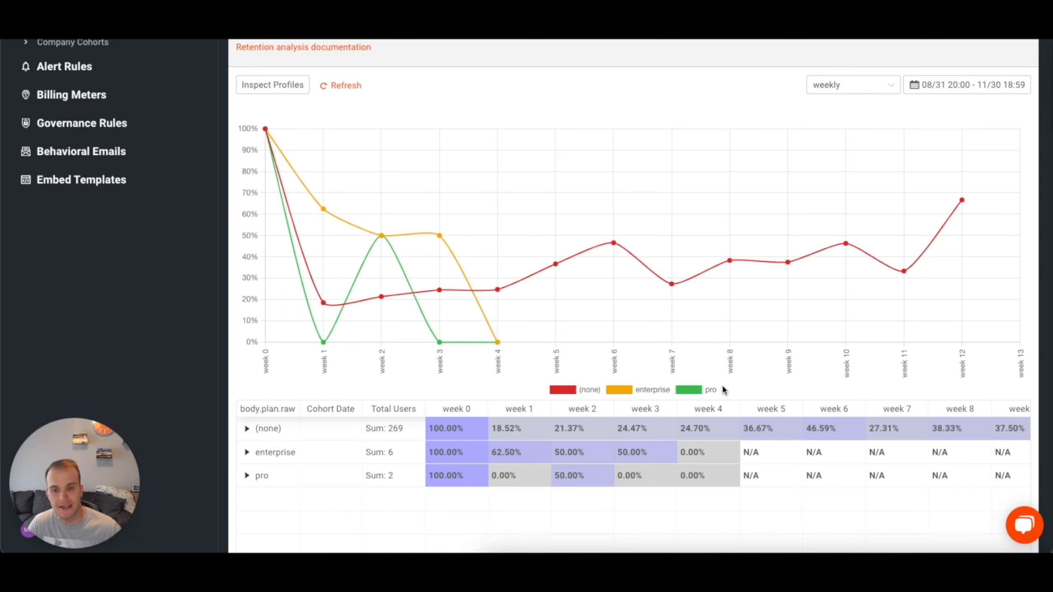
scroll(797, 355, "up", 1)
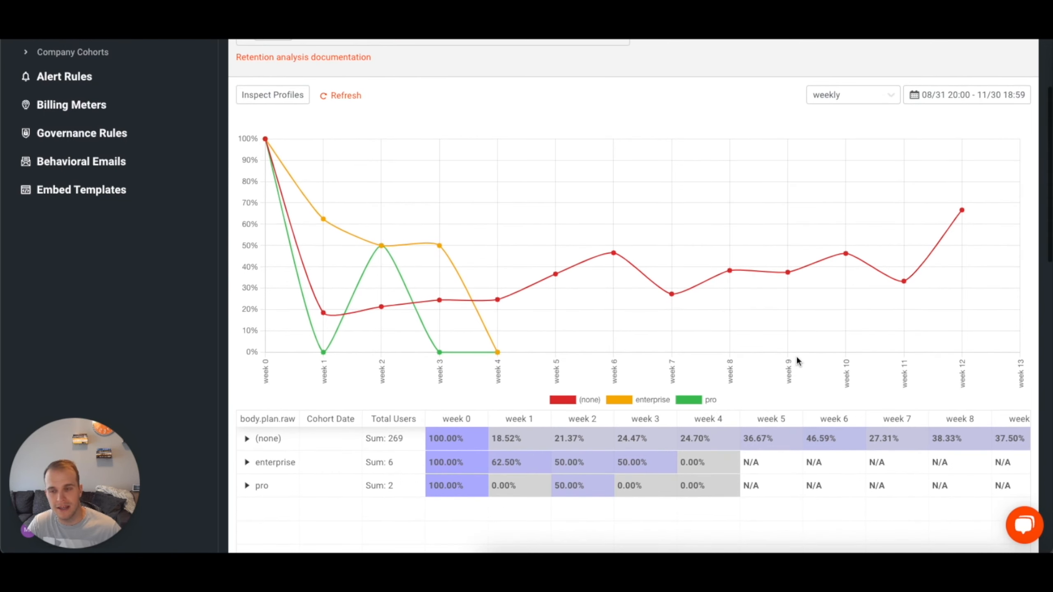
mouse_move(262, 127)
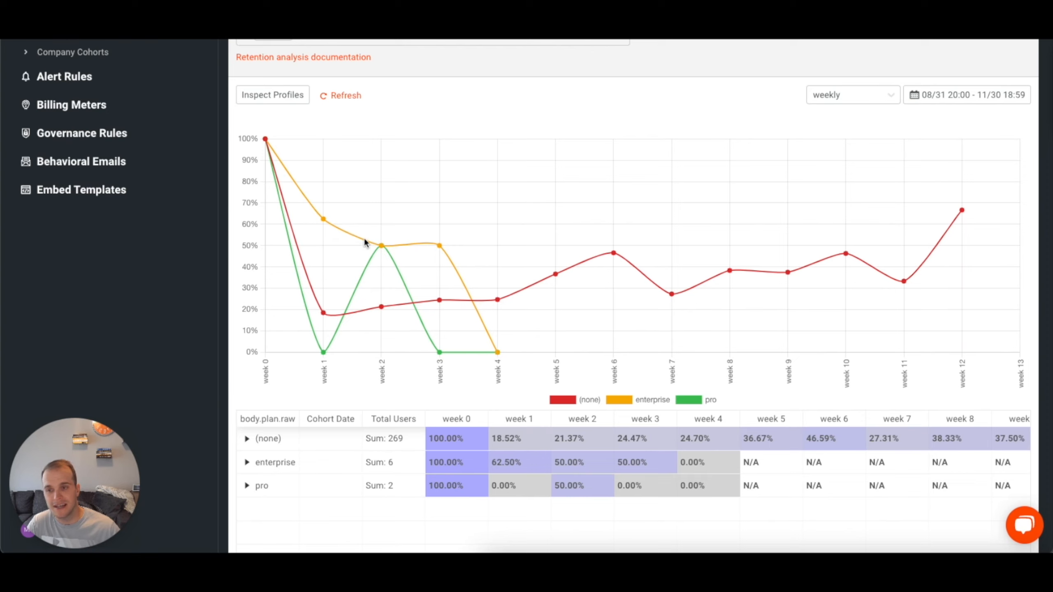
mouse_move(440, 248)
mouse_move(499, 354)
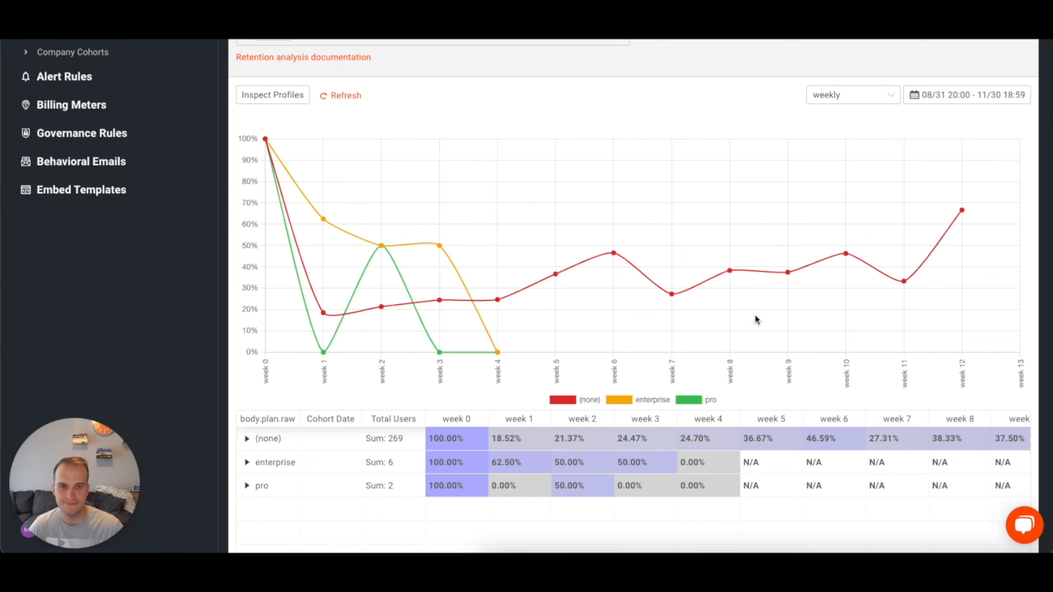
Set the retention chart's time interval to daily and examine the daily retention for each plan.
scroll(809, 266, "up", 1)
left_click(893, 137)
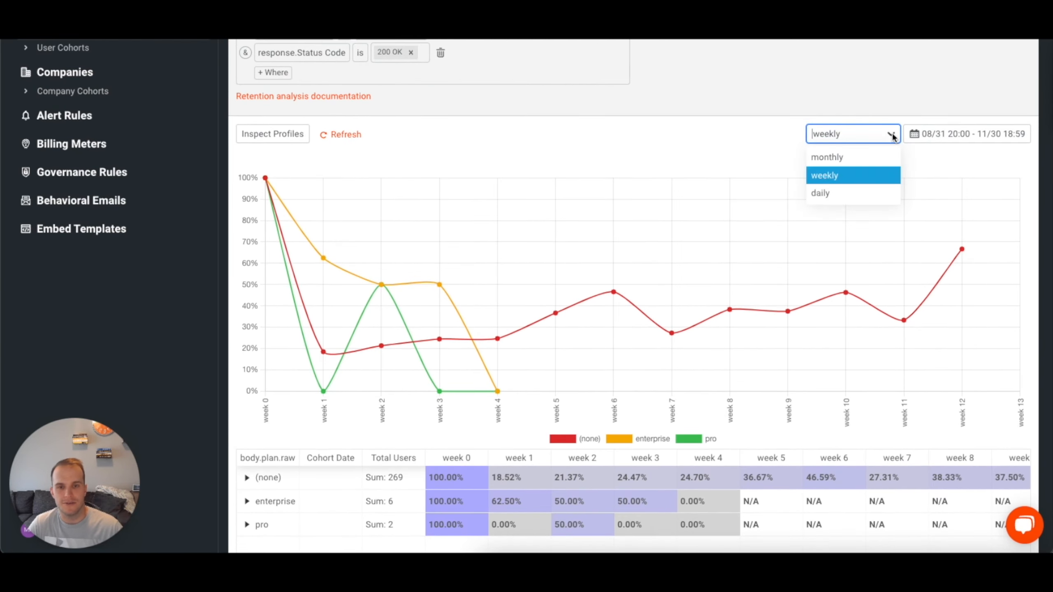
left_click(851, 189)
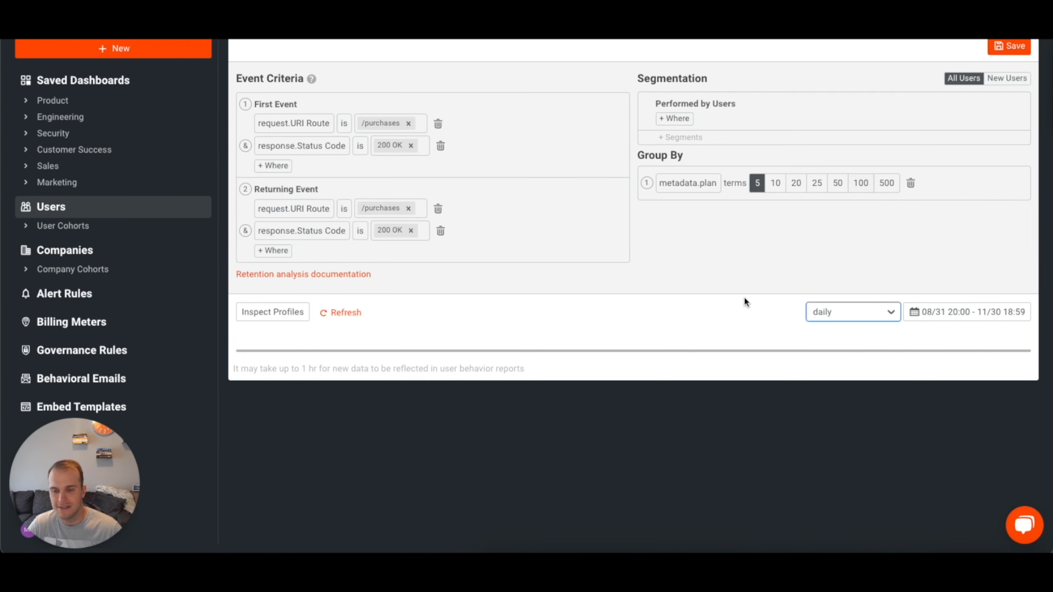
scroll(780, 334, "down", 4)
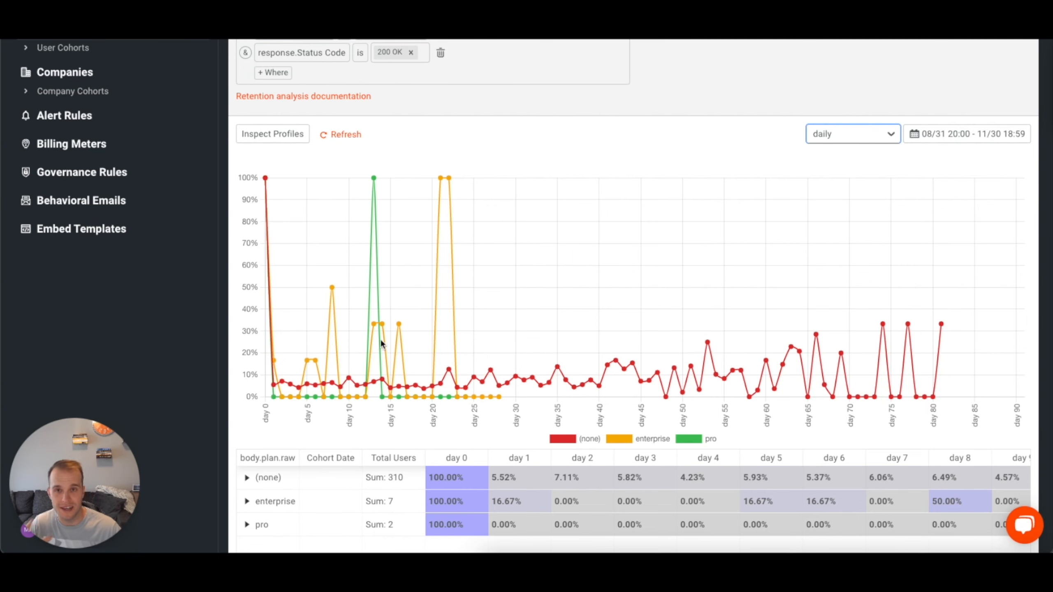
scroll(590, 293, "up", 4)
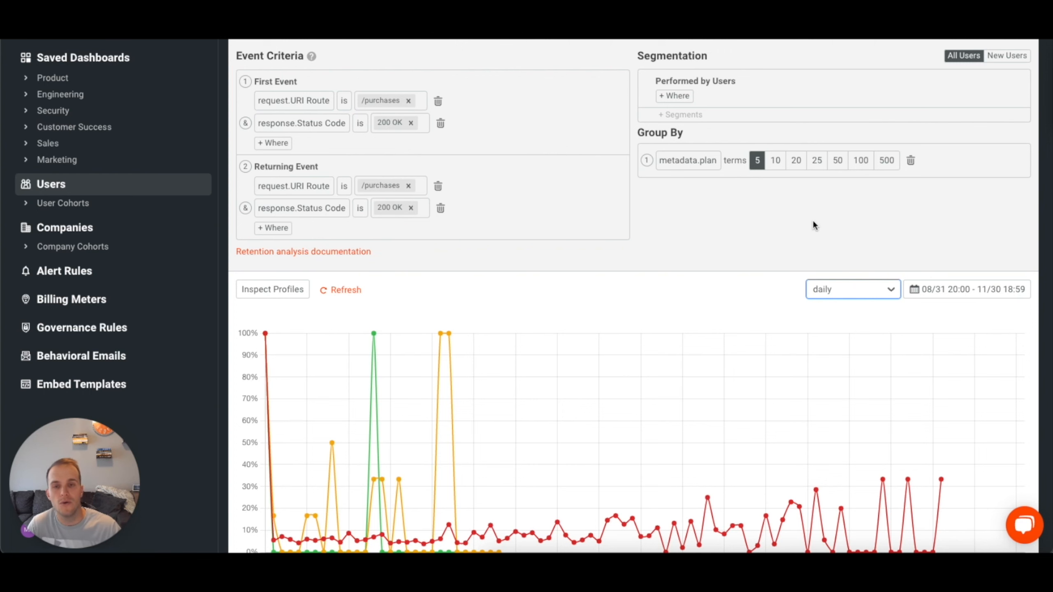
scroll(799, 249, "down", 3)
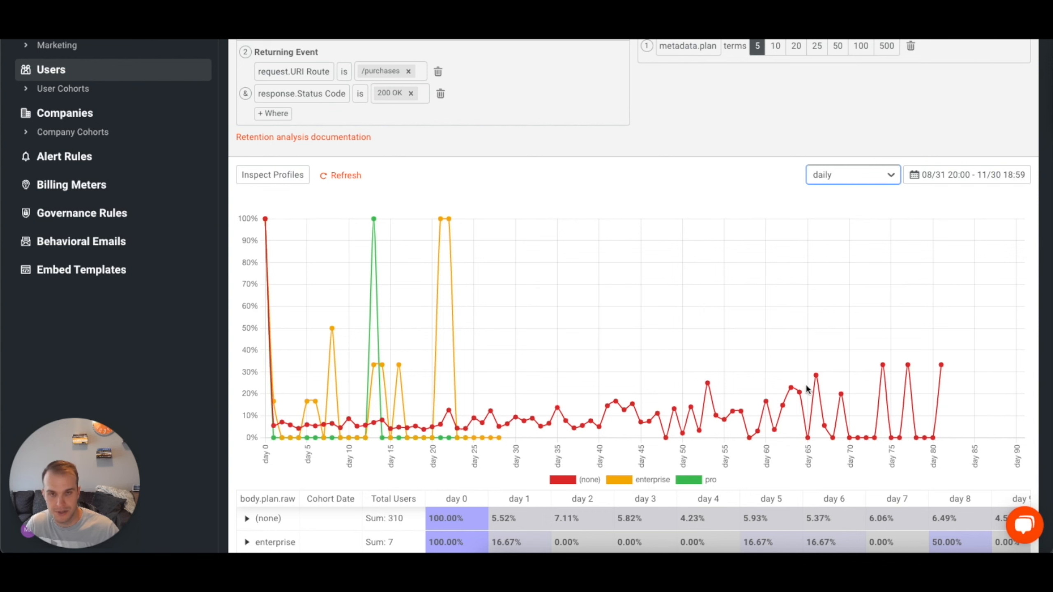
Remove the metadata.plan grouping from the retention analysis.
scroll(832, 378, "up", 5)
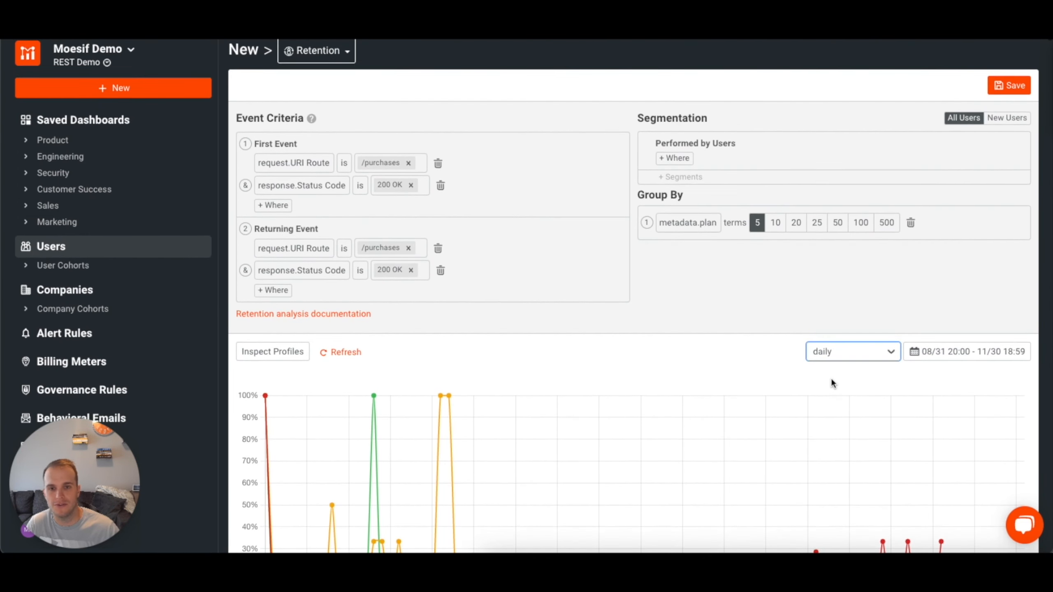
scroll(831, 378, "up", 1)
left_click(911, 237)
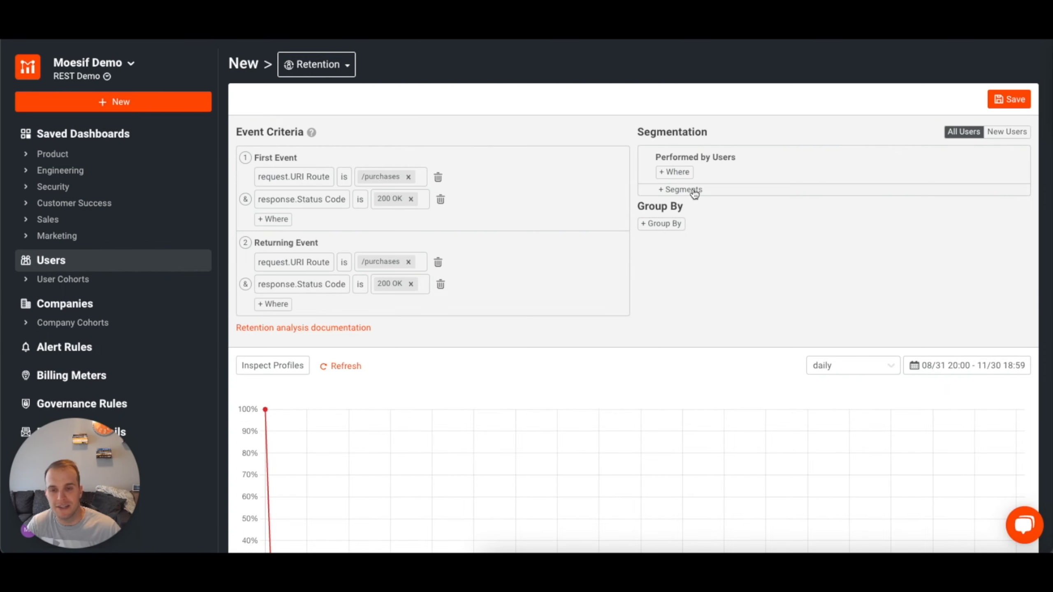
Add a Performed by Users condition to the segmentation requiring metadata.plan to be enterprise.
left_click(674, 172)
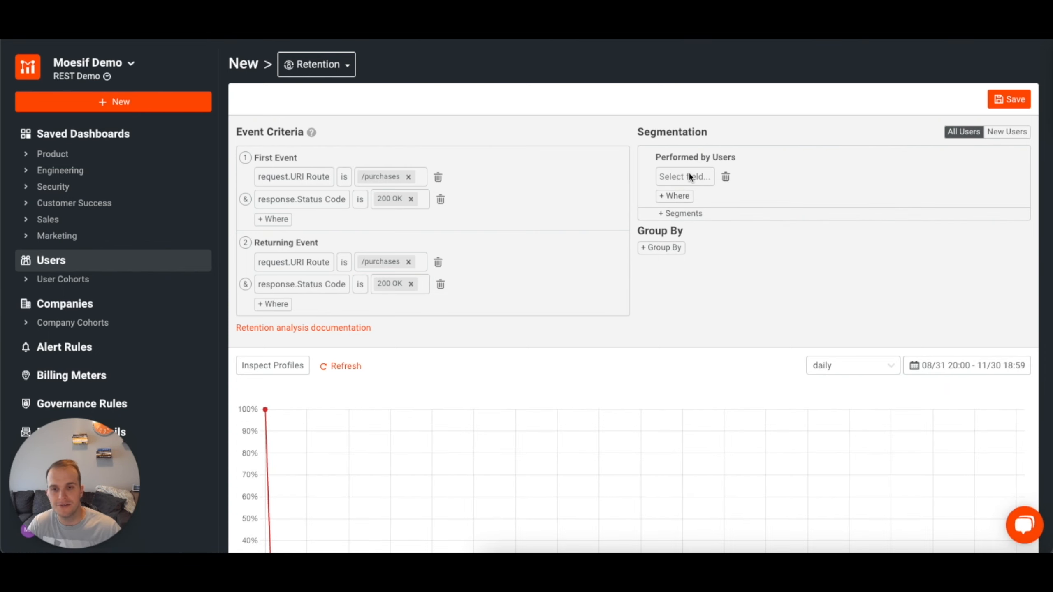
left_click(689, 179)
left_click(669, 89)
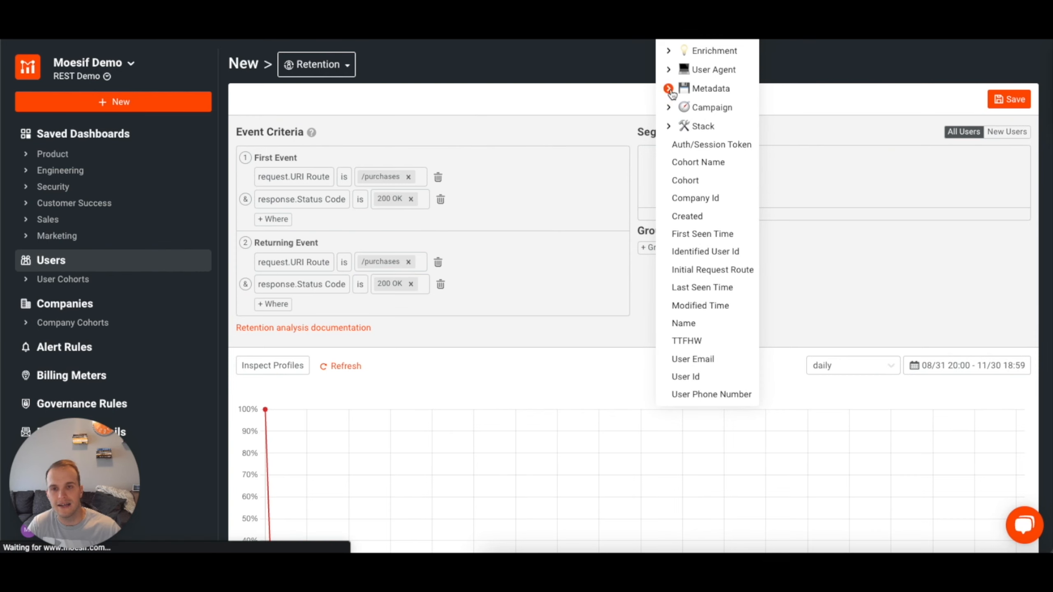
left_click(697, 304)
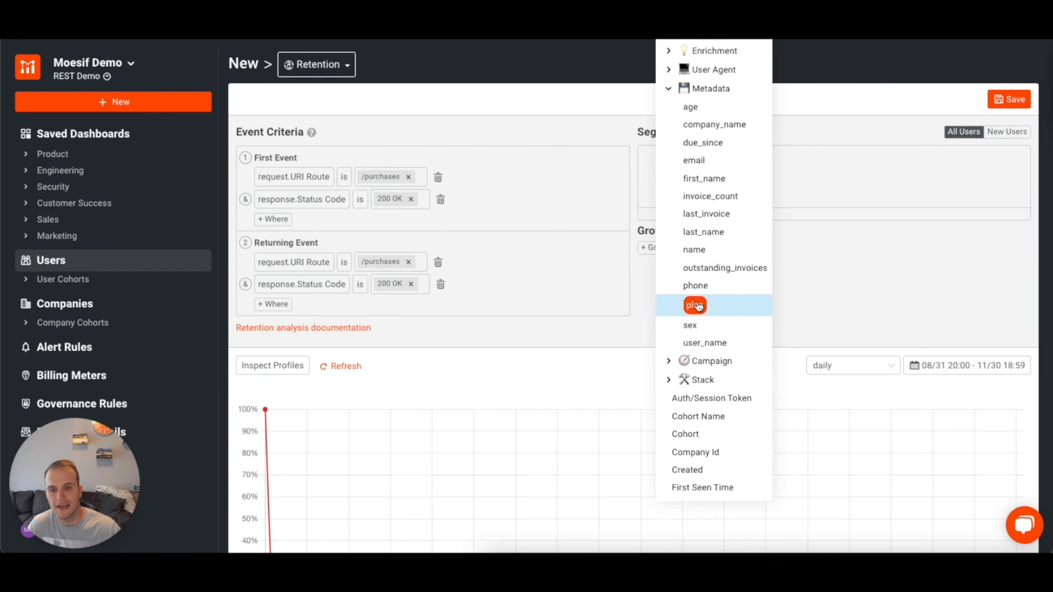
left_click(754, 176)
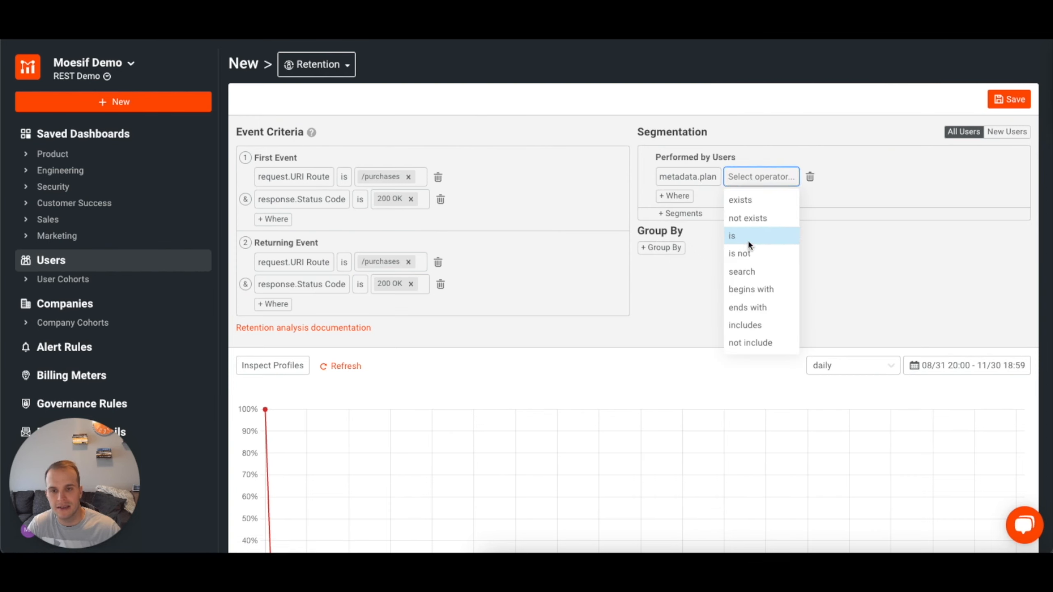
left_click(747, 238)
left_click(780, 175)
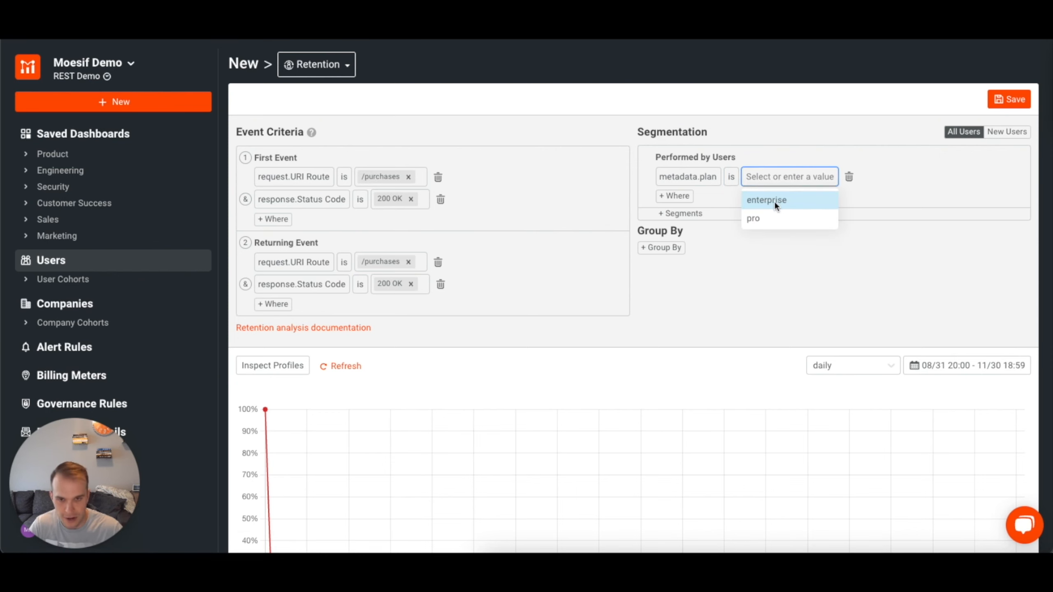
left_click(774, 200)
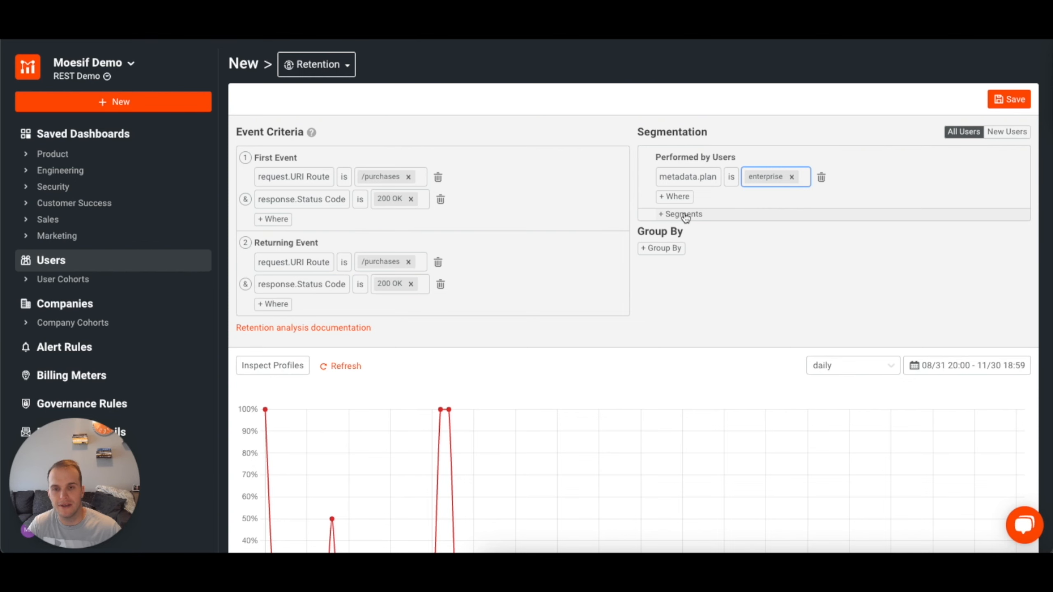
Add a second user segment with a condition that metadata.plan is not enterprise.
left_click(684, 214)
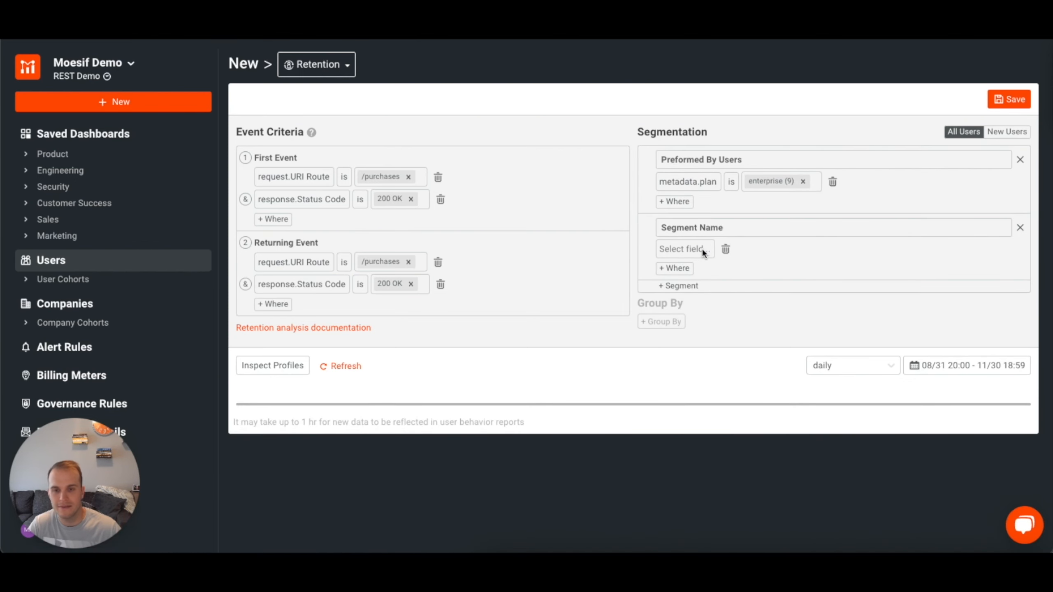
left_click(703, 249)
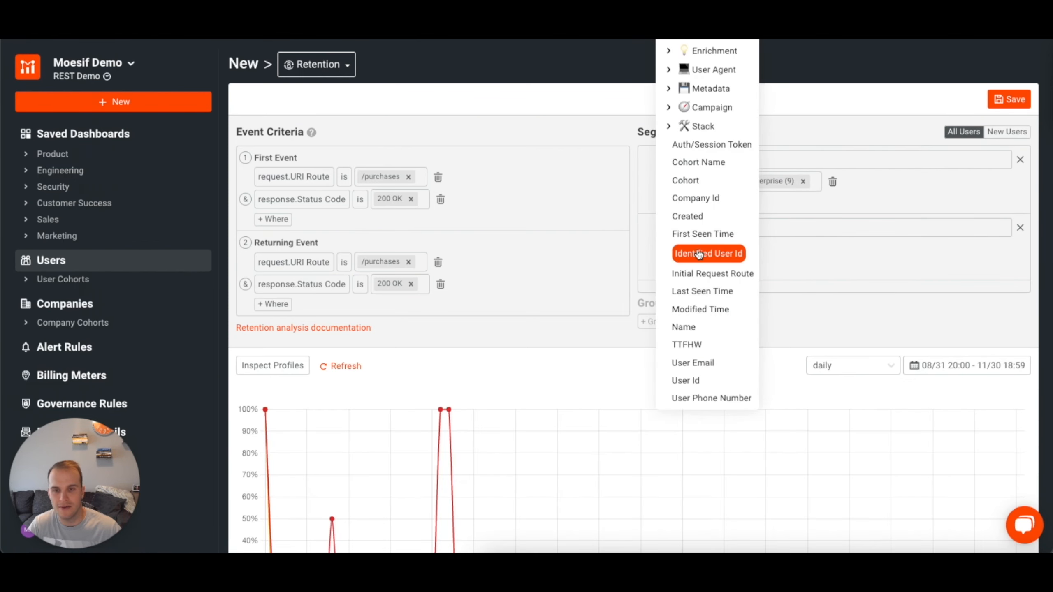
left_click(672, 93)
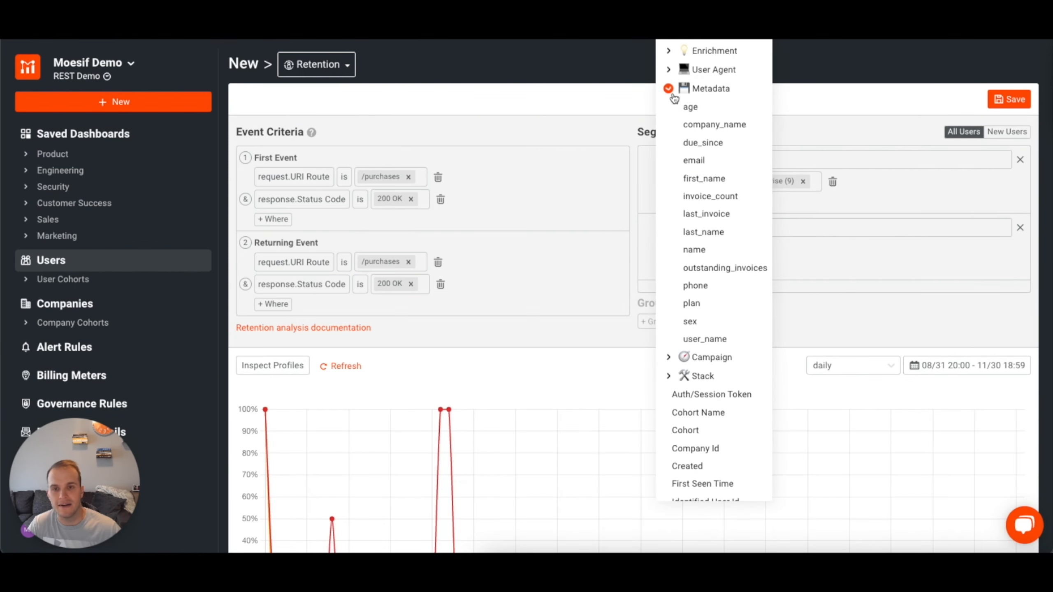
left_click(698, 305)
left_click(754, 251)
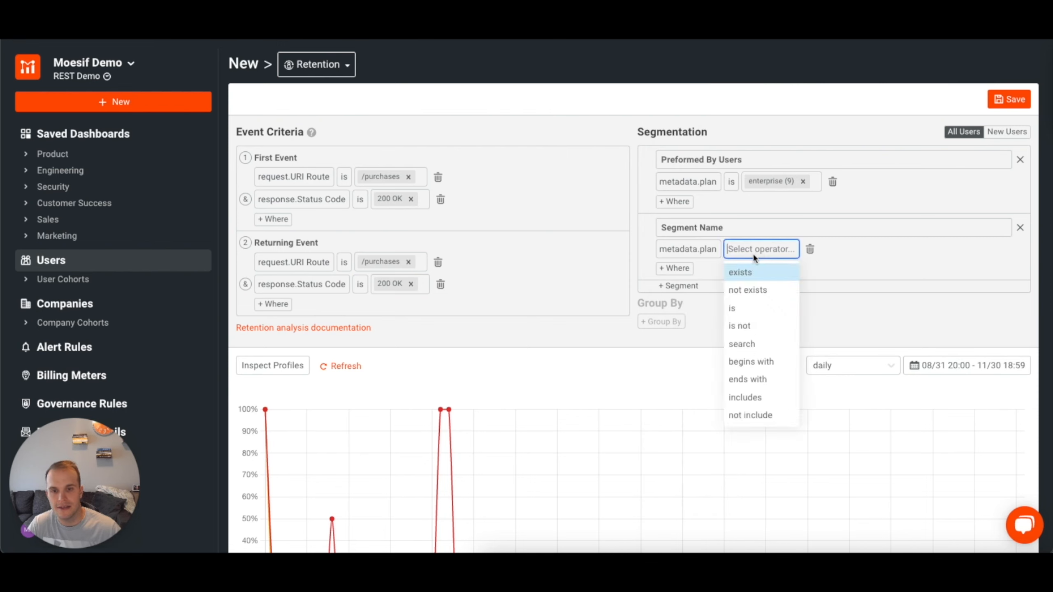
left_click(751, 324)
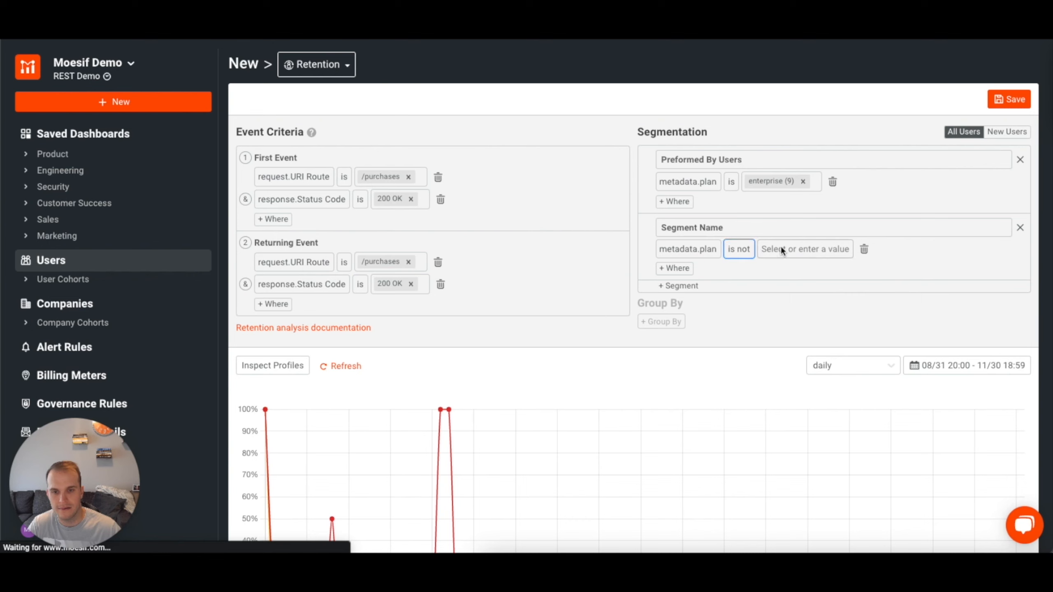
left_click(782, 250)
left_click(780, 272)
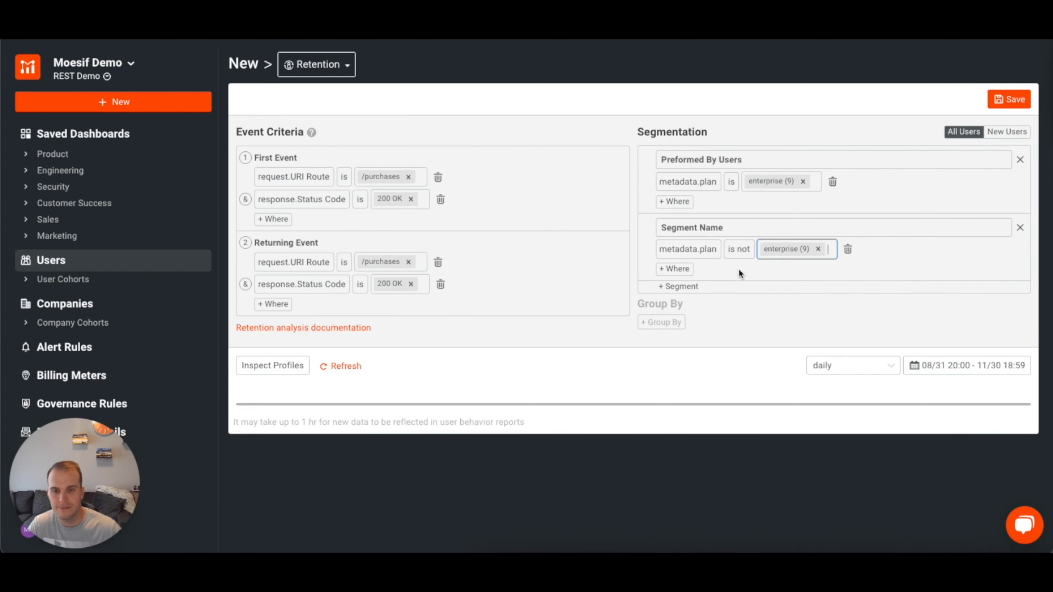
Name the enterprise plan segment "Enterprise Users" and the non-enterprise plan segment "Non Enterprise Users".
left_click_drag(752, 159, 653, 159)
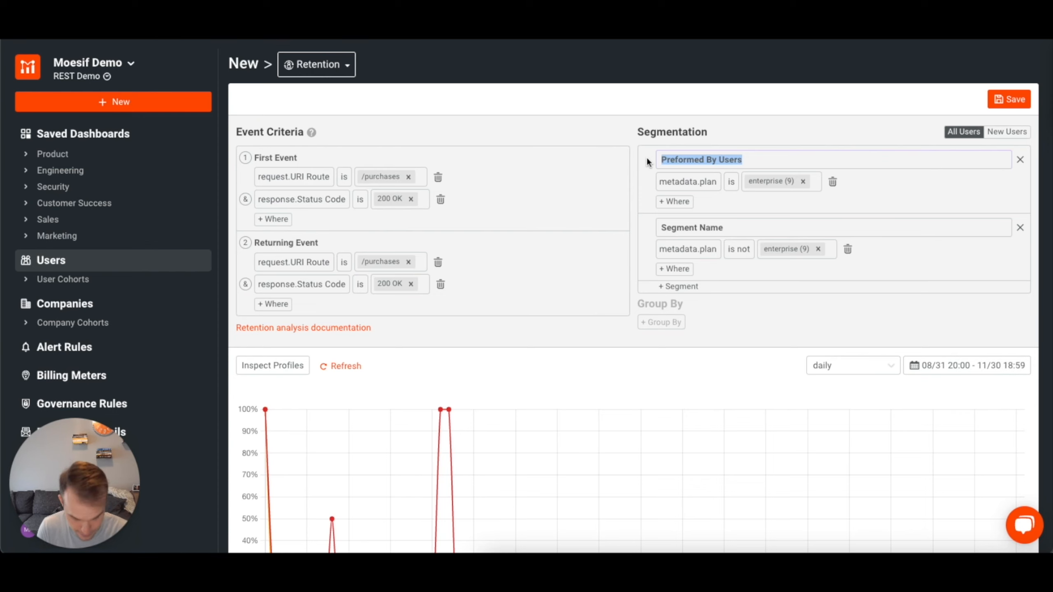
type("Enterprise")
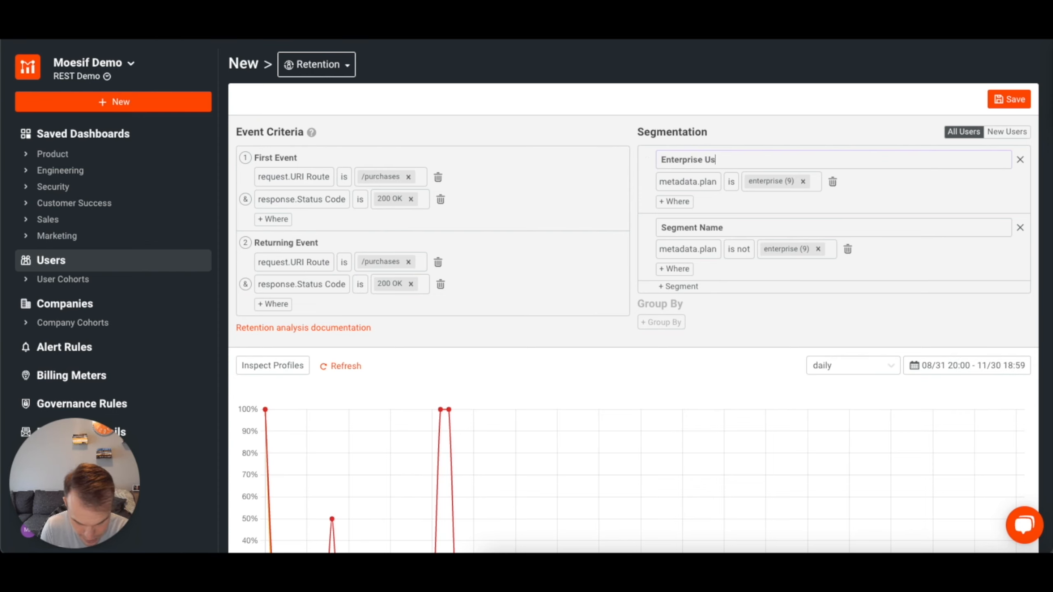
left_click(691, 228)
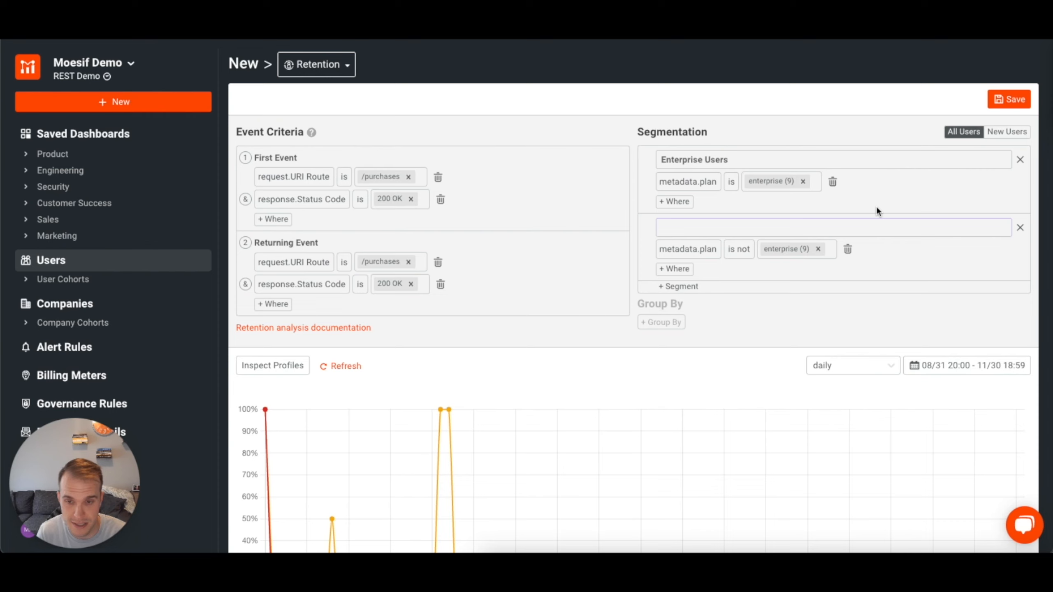
type("Non Ent")
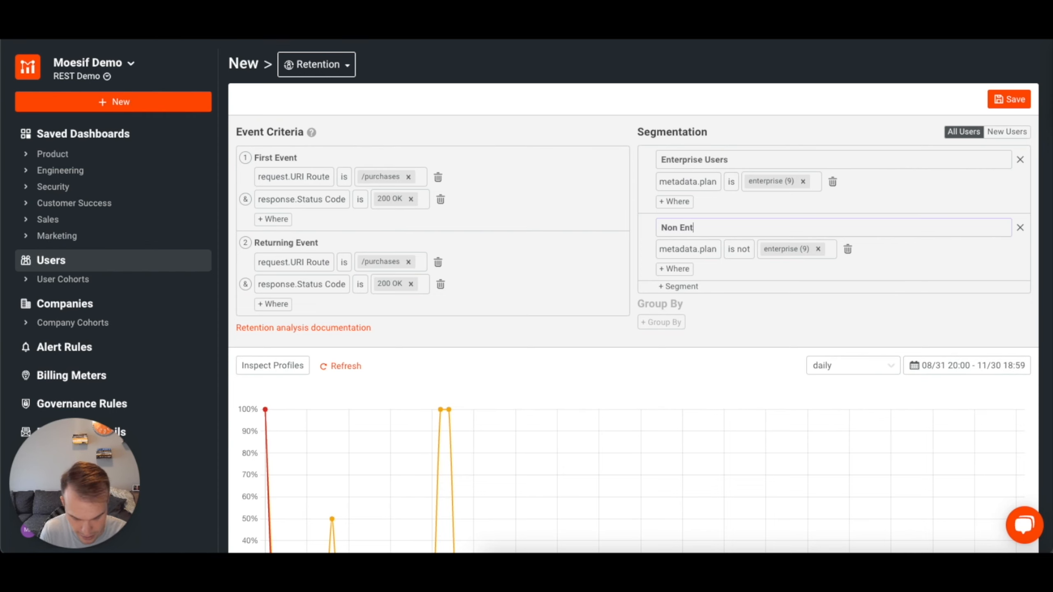
type("erprise Users")
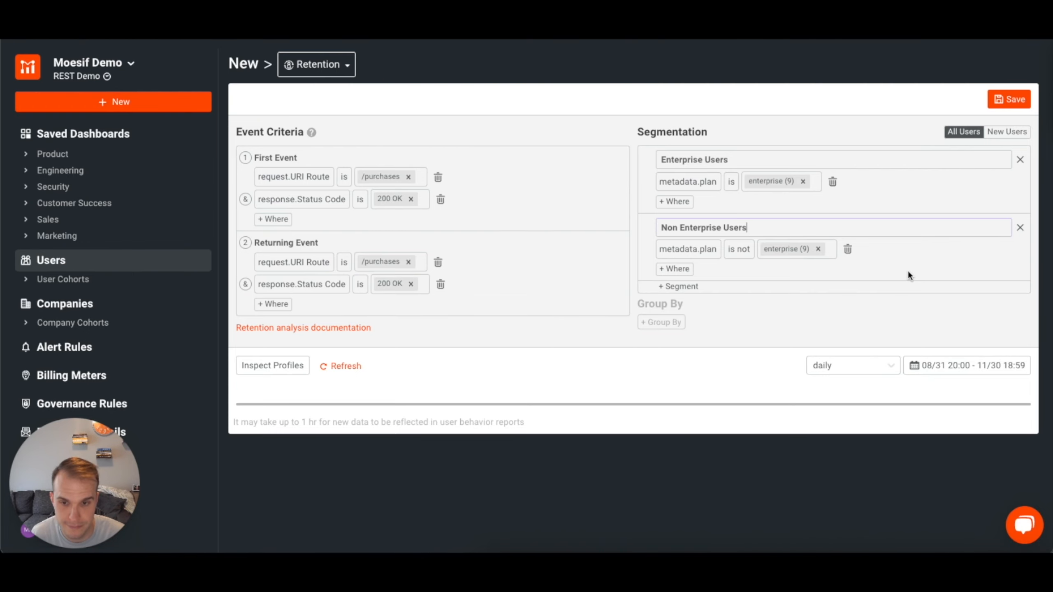
Set the retention chart's time interval to weekly.
scroll(861, 305, "down", 3)
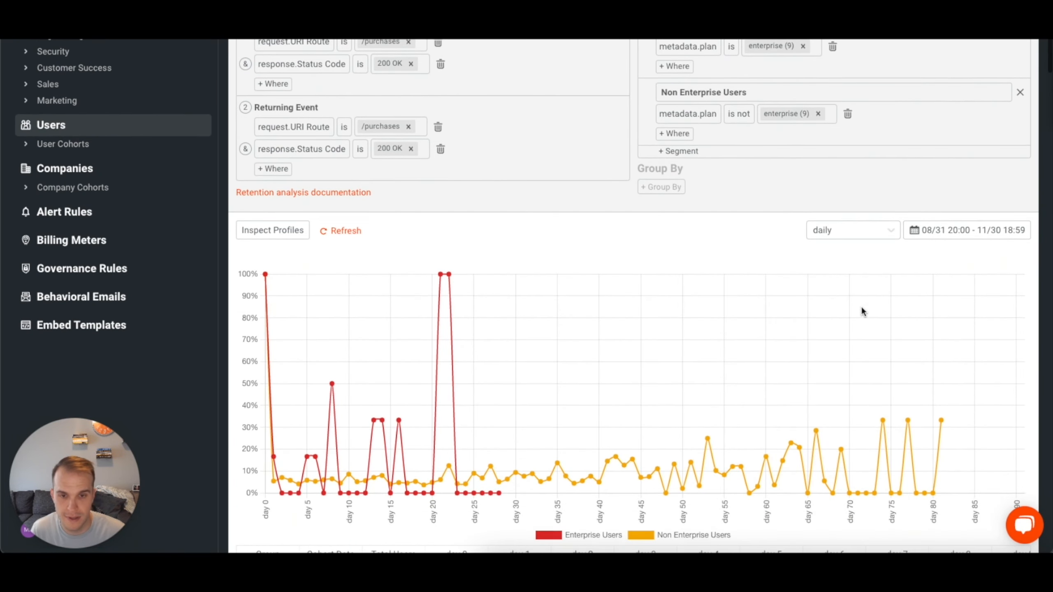
scroll(860, 306, "down", 3)
left_click(897, 117)
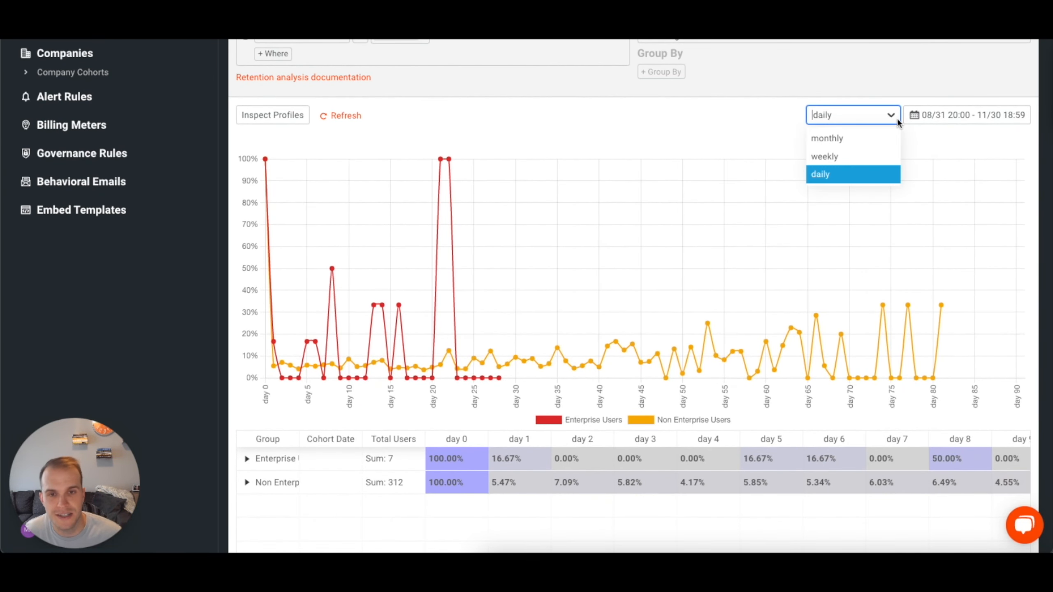
left_click(858, 160)
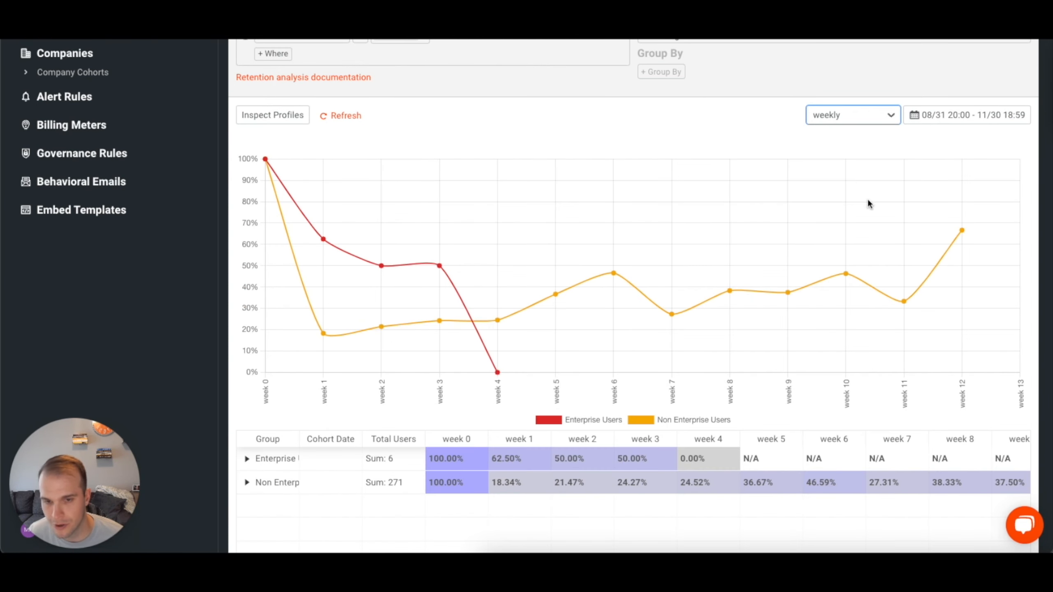
Widen the retention table's Group column to show the full segment names, and compare both segments' retention across the weeks.
scroll(760, 238, "down", 1)
left_click(306, 401)
left_click_drag(307, 402, 365, 402)
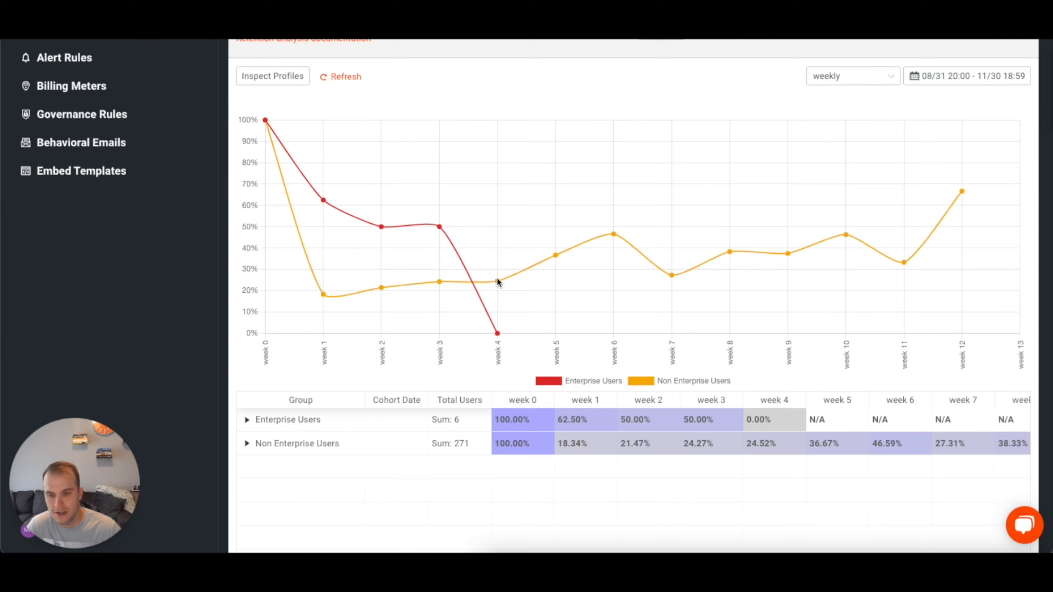
mouse_move(673, 276)
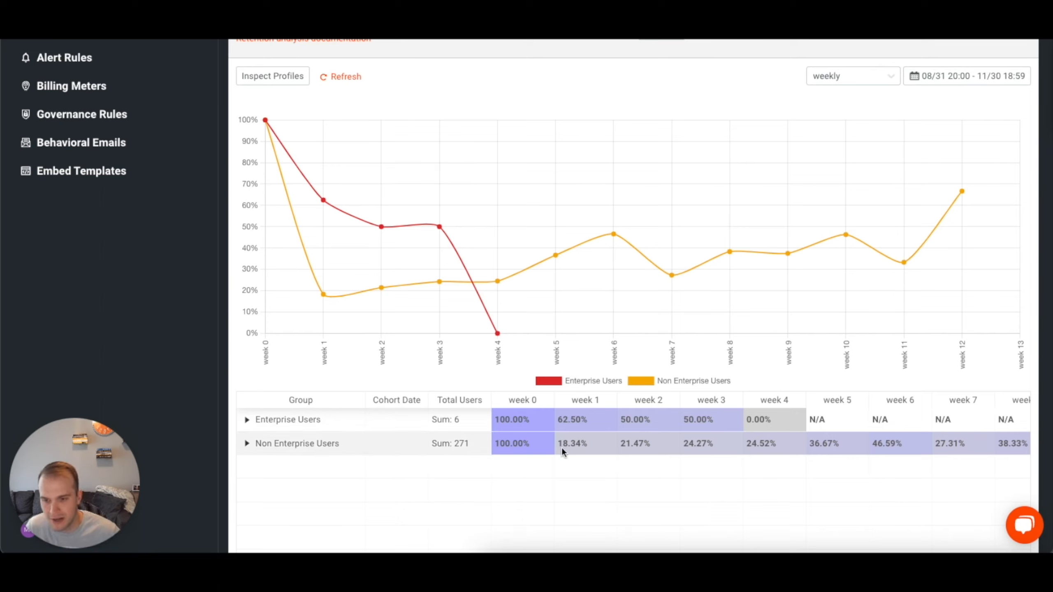
scroll(637, 425, "right", 8)
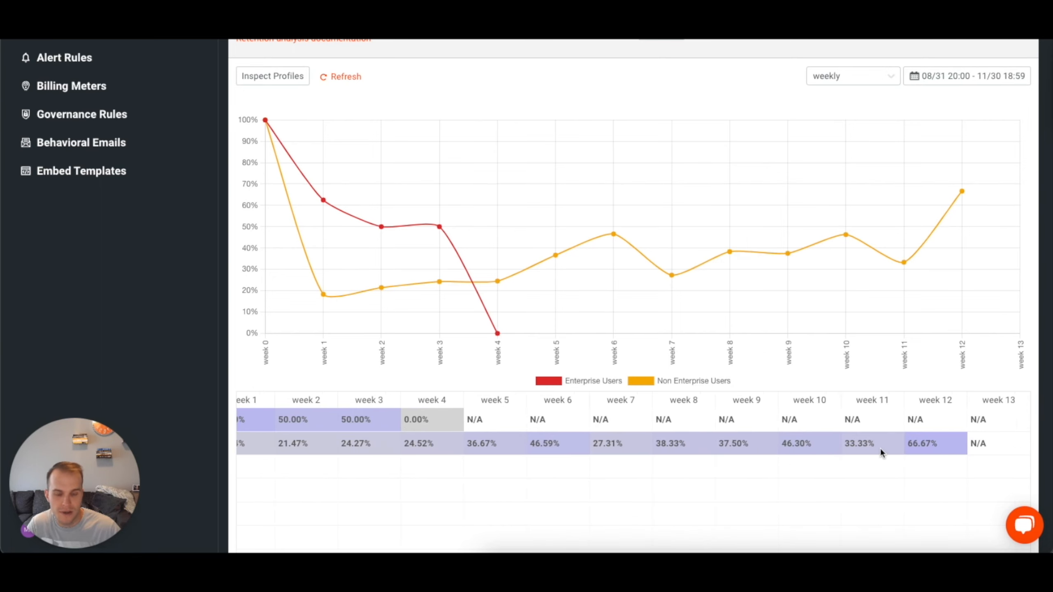
scroll(788, 447, "left", 8)
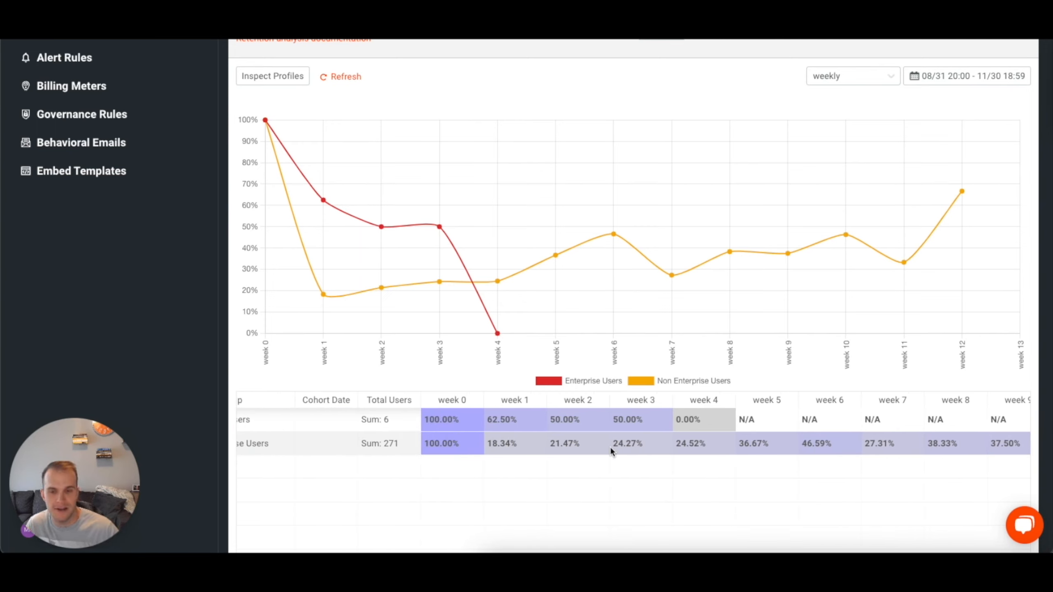
scroll(612, 447, "right", 3)
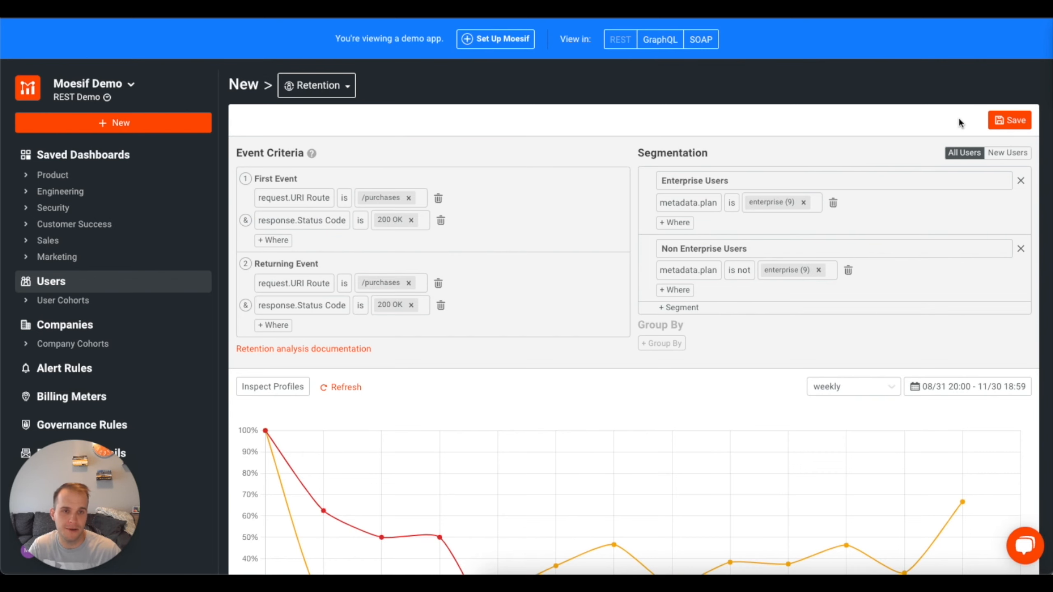
Try to save the retention analysis as a workspace named "Enterprise vs Non Enterprise" on the Product dashboard.
left_click(1012, 120)
left_click(456, 122)
type("Enterprise vs Non Enterprise")
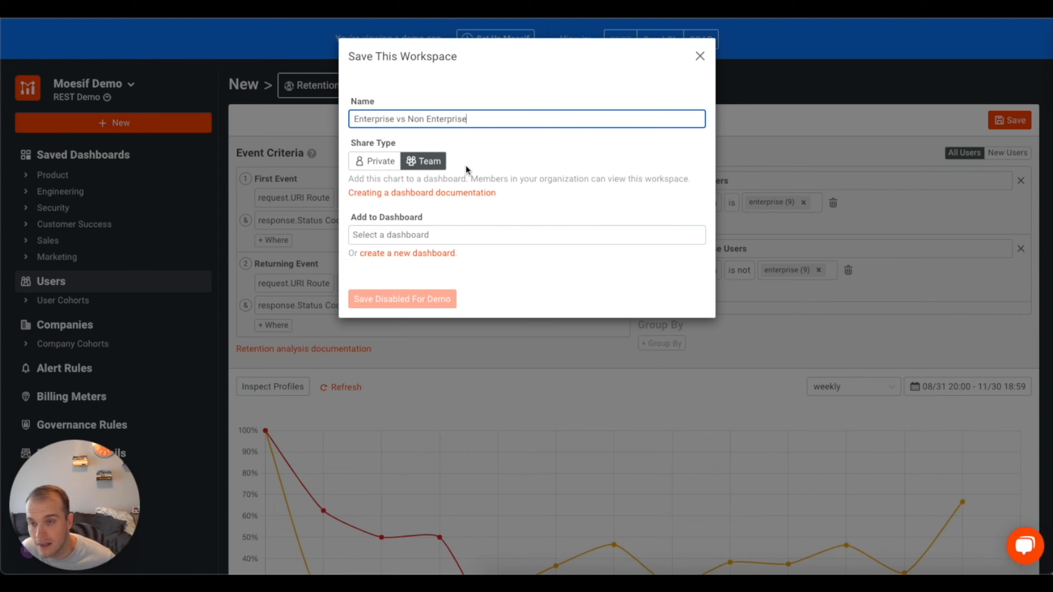
left_click(439, 234)
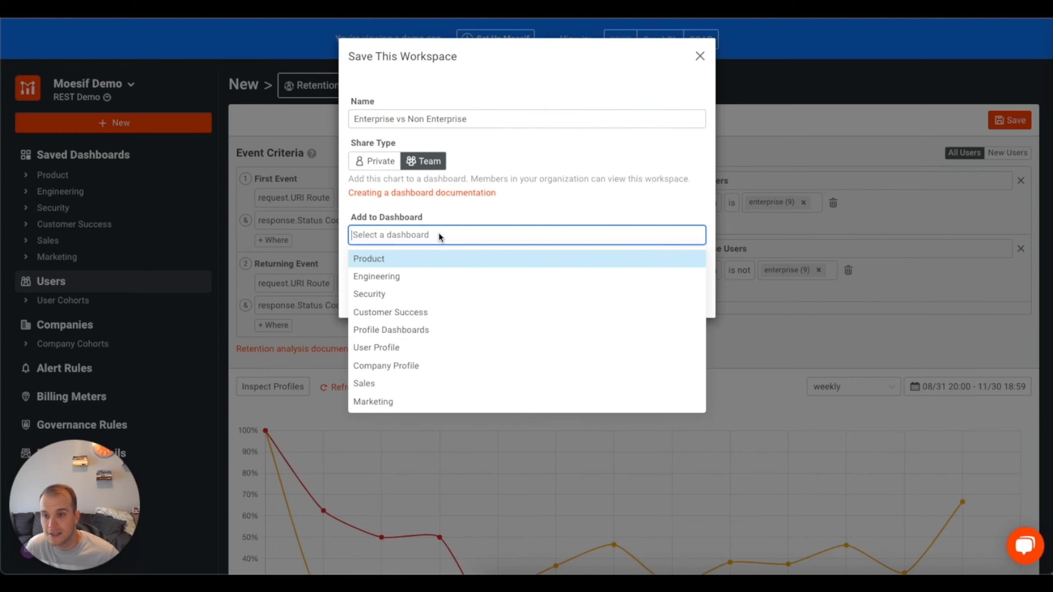
left_click(385, 259)
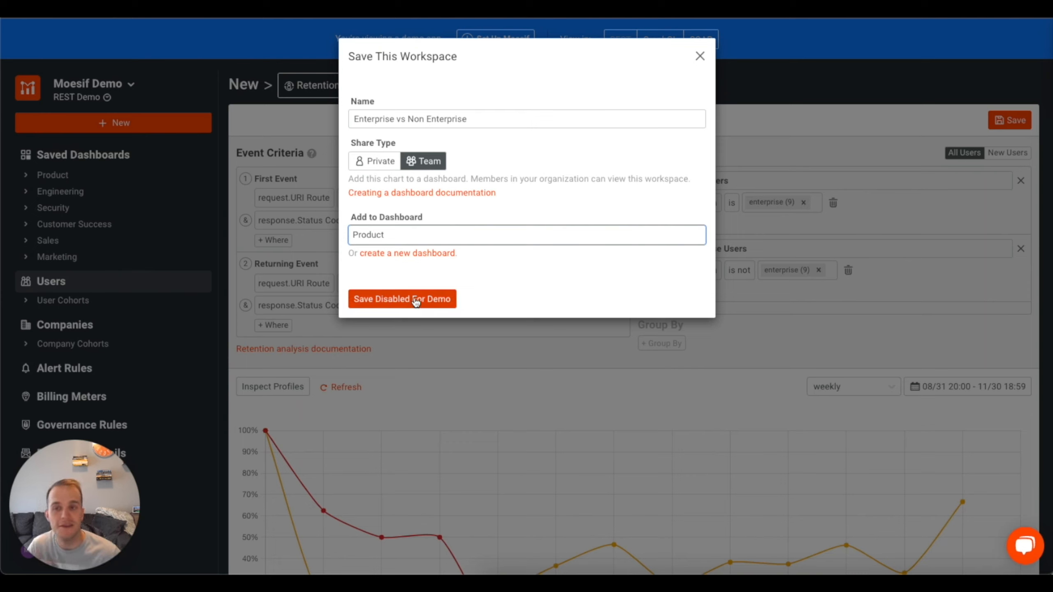
left_click(475, 238)
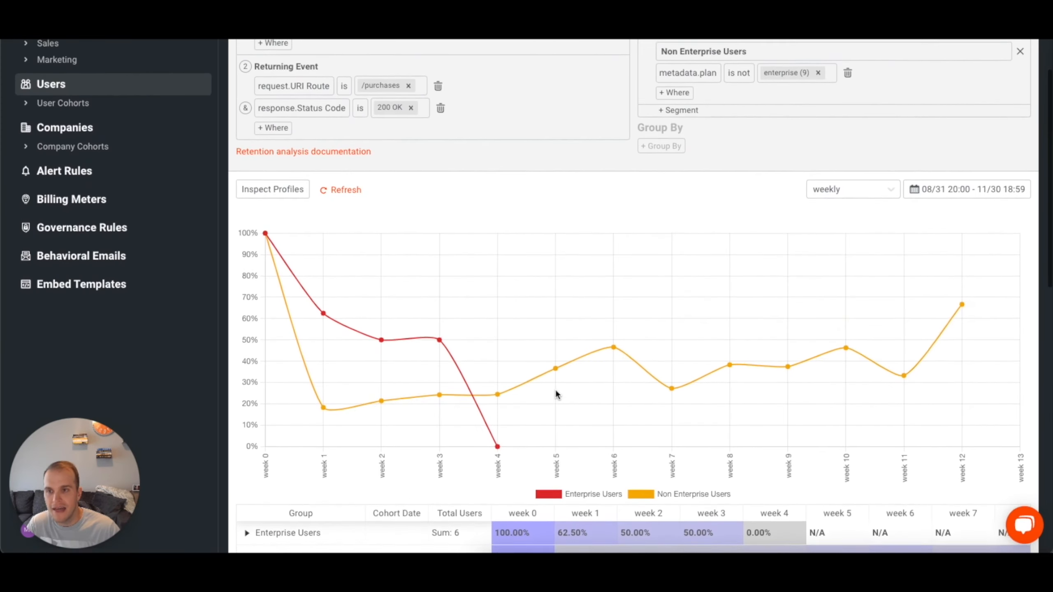
scroll(556, 392, "up", 3)
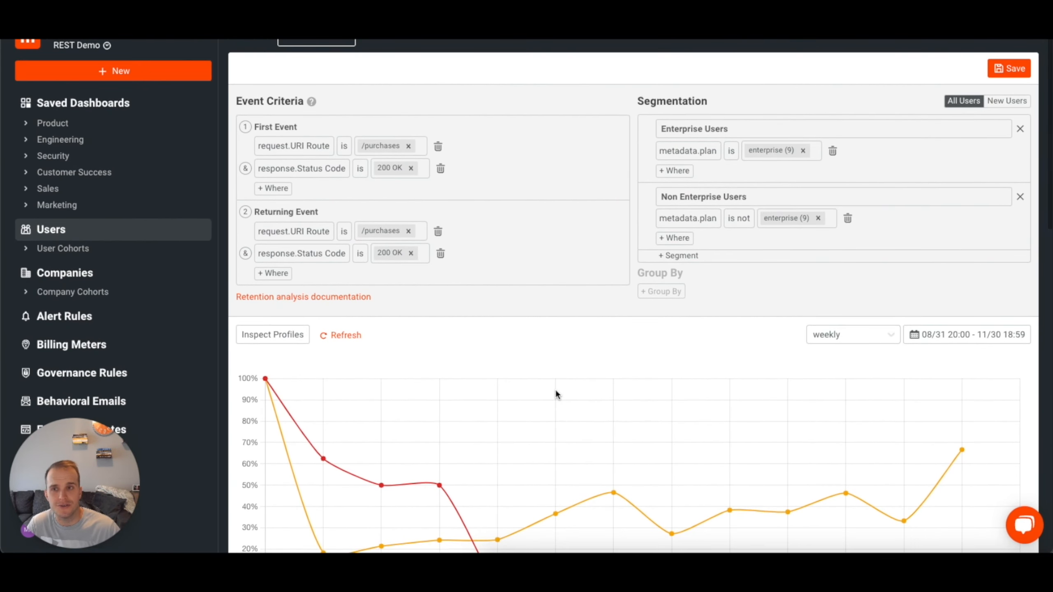
scroll(556, 394, "up", 1)
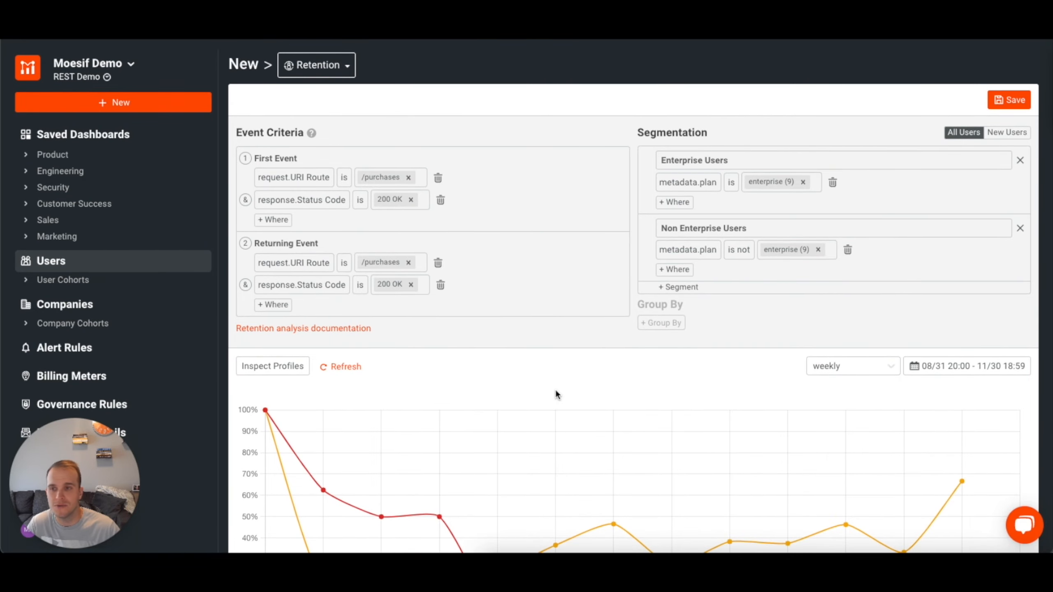